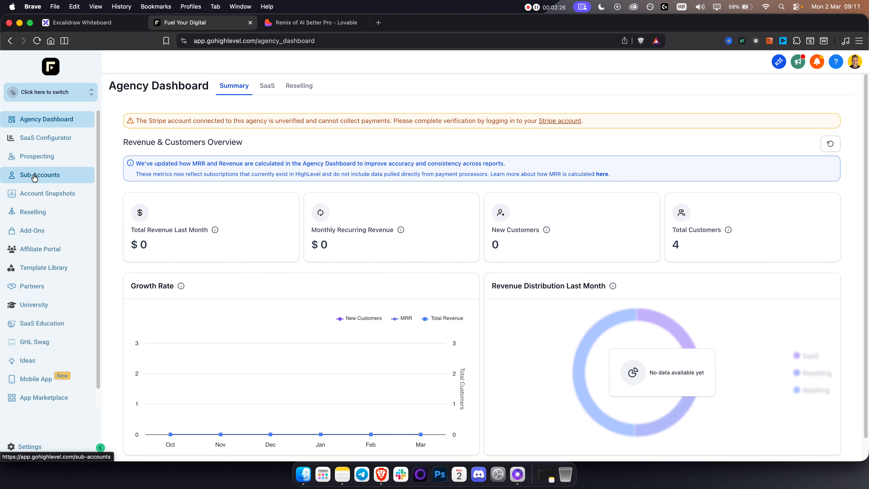
View the agency's sub-accounts and the list of accounts available for switching.
left_click(73, 176)
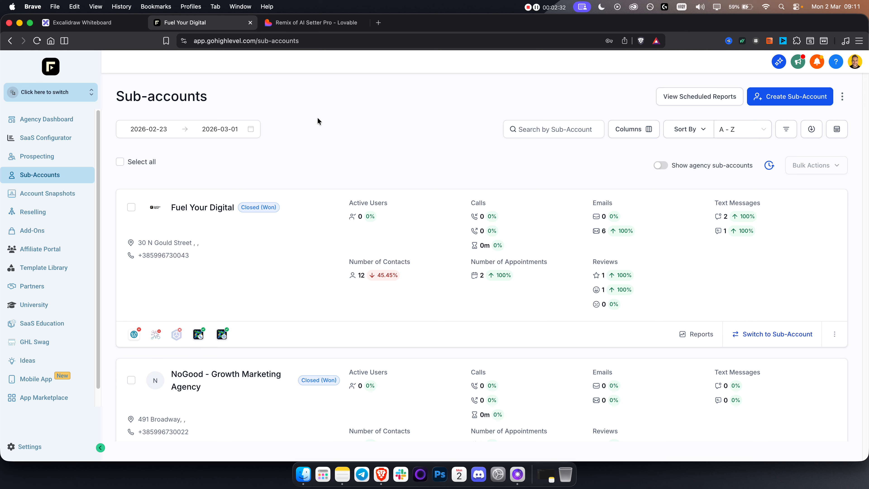
left_click(56, 96)
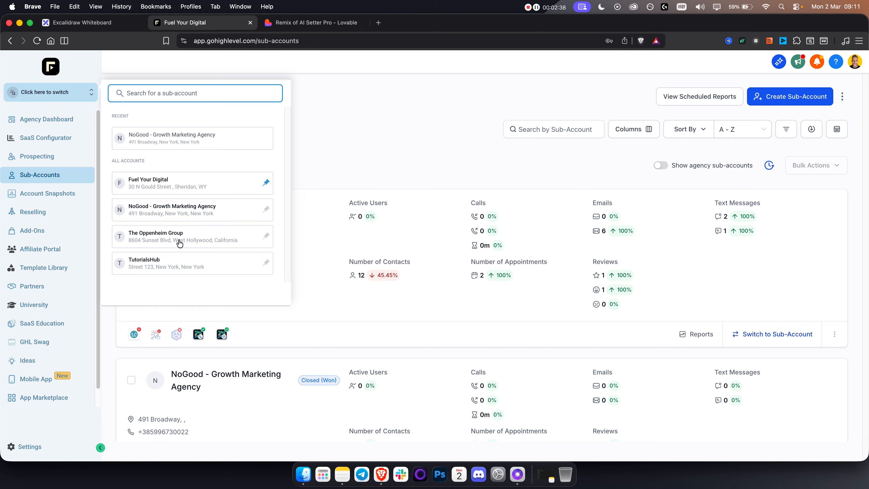
left_click(387, 99)
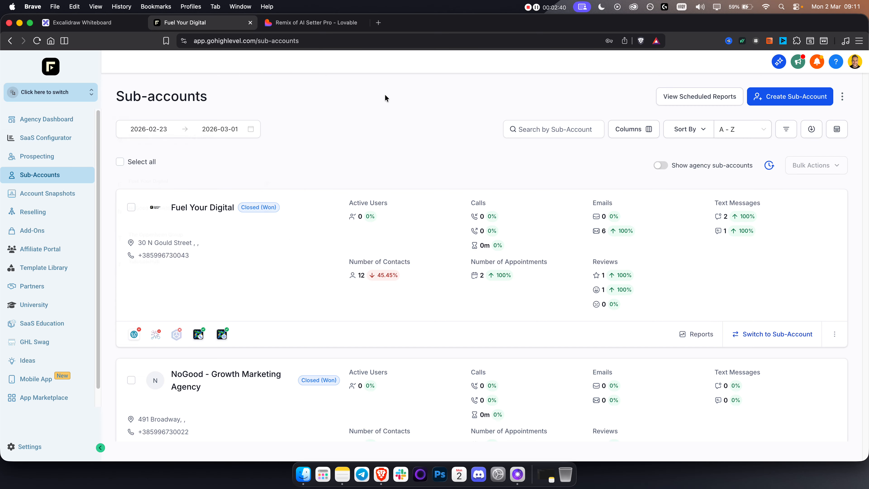
Start the SaaS Configurator setup, connect Stripe as the payment provider, and check the connected provider.
left_click(41, 139)
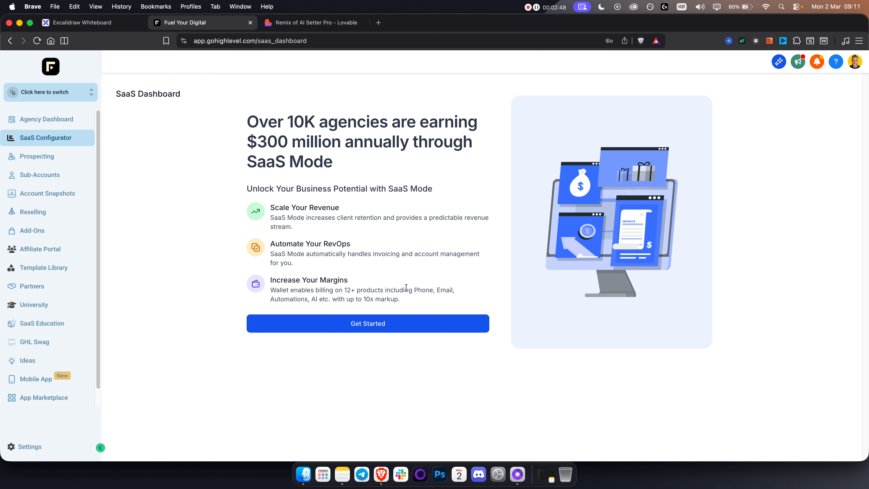
left_click(340, 323)
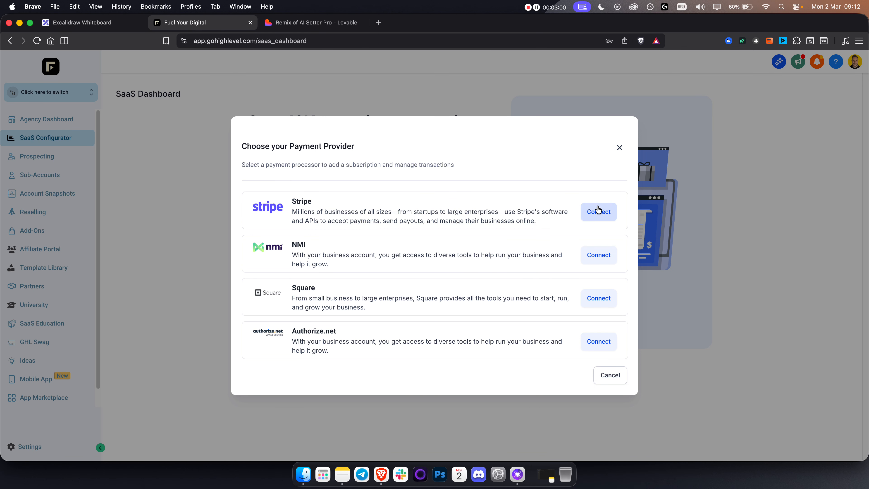
left_click(599, 212)
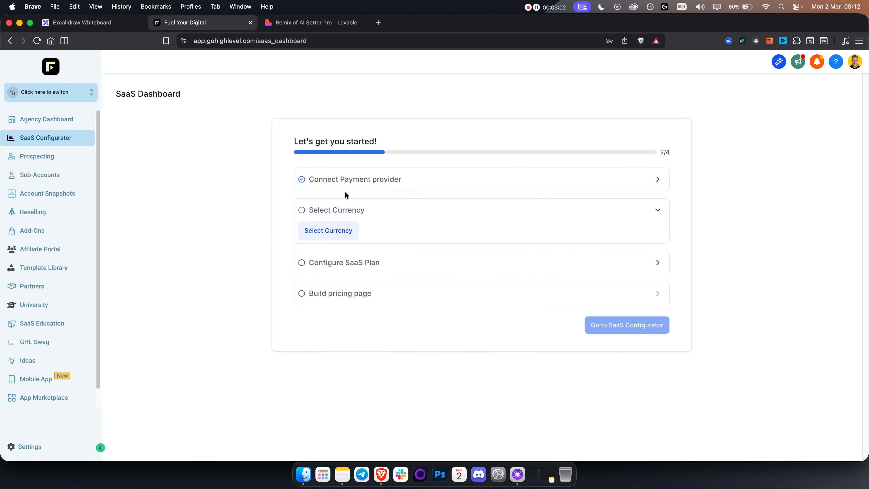
triple_click(351, 179)
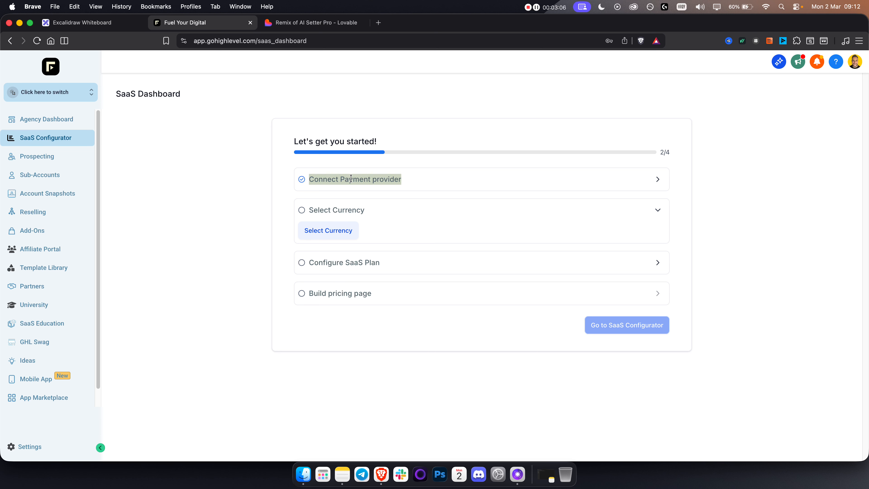
left_click(658, 179)
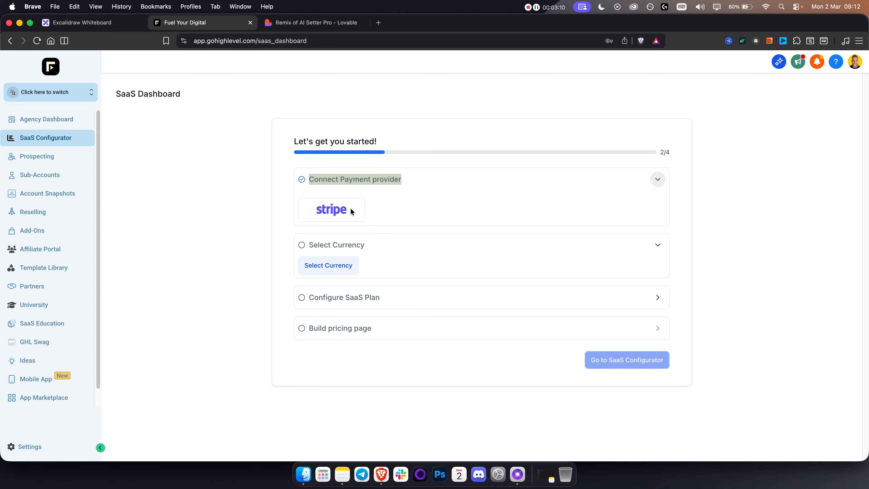
left_click(460, 205)
left_click(658, 179)
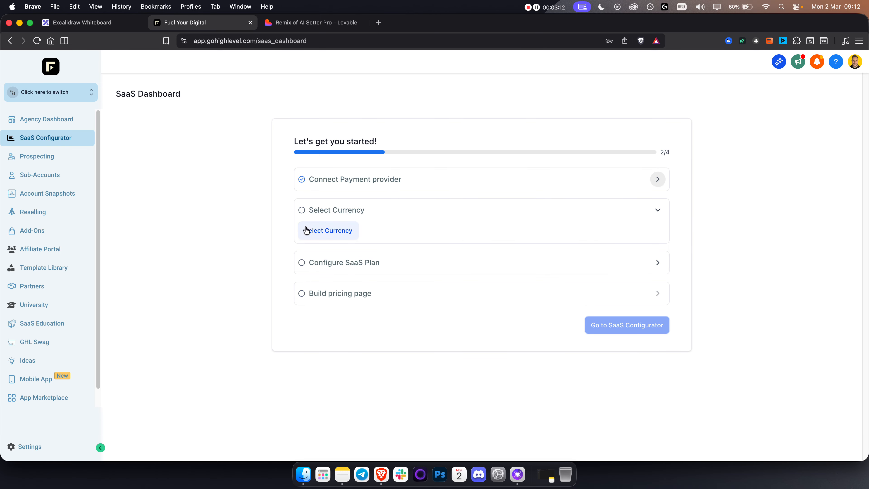
Set the SaaS currency to USD (US Dollar) and save it.
left_click(326, 238)
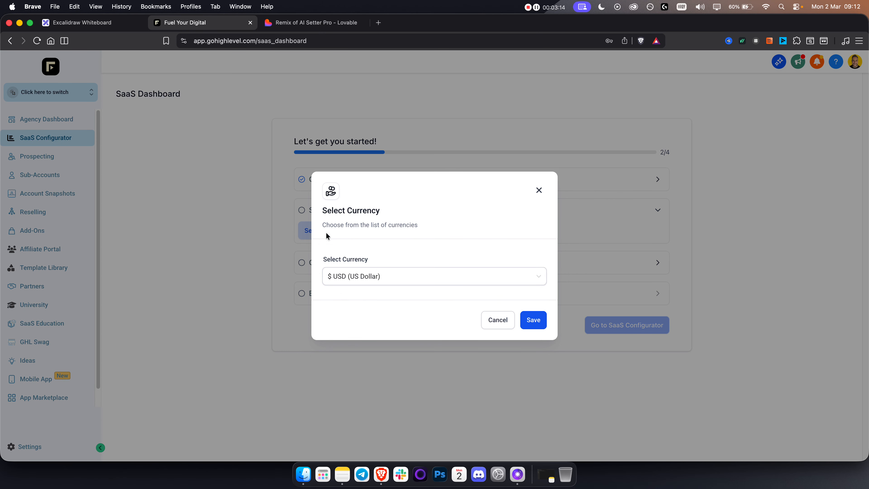
left_click(370, 280)
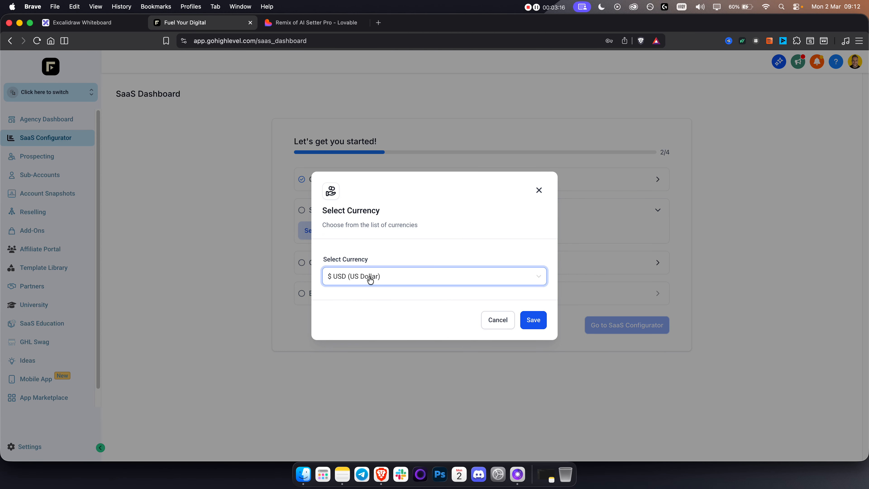
left_click(371, 280)
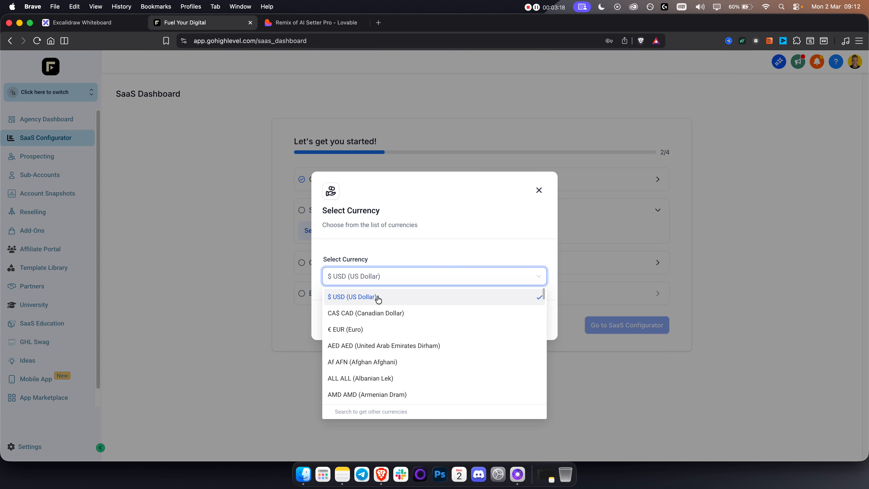
scroll(389, 327, "down", 3)
scroll(390, 327, "up", 3)
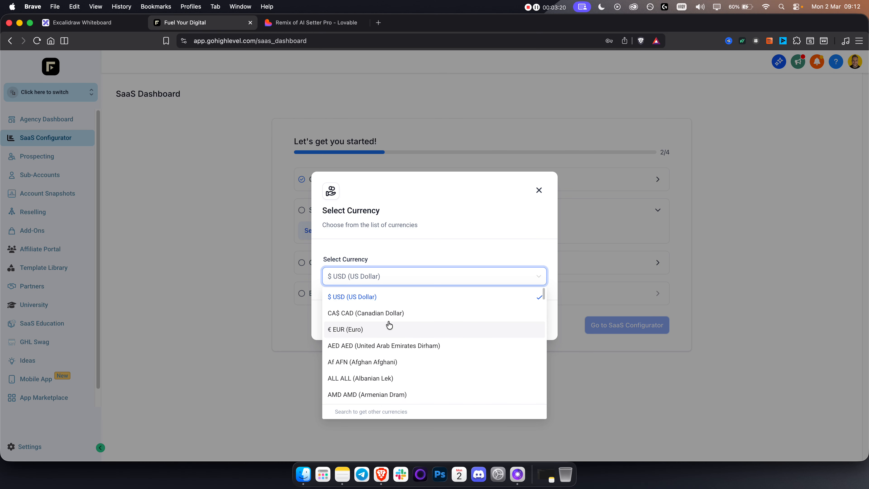
left_click(383, 298)
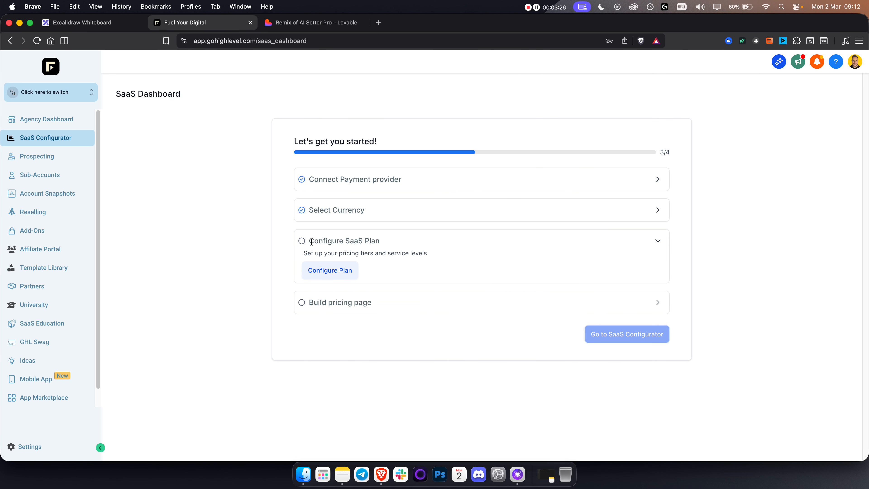
Configure the SaaS plans by creating the recommended Standard, Professional and Premium plans.
left_click_drag(314, 243, 413, 244)
triple_click(331, 244)
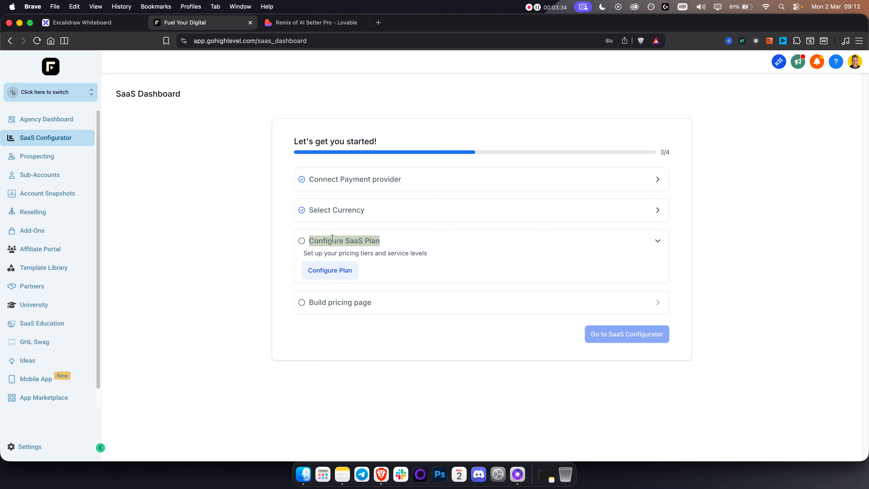
left_click(329, 276)
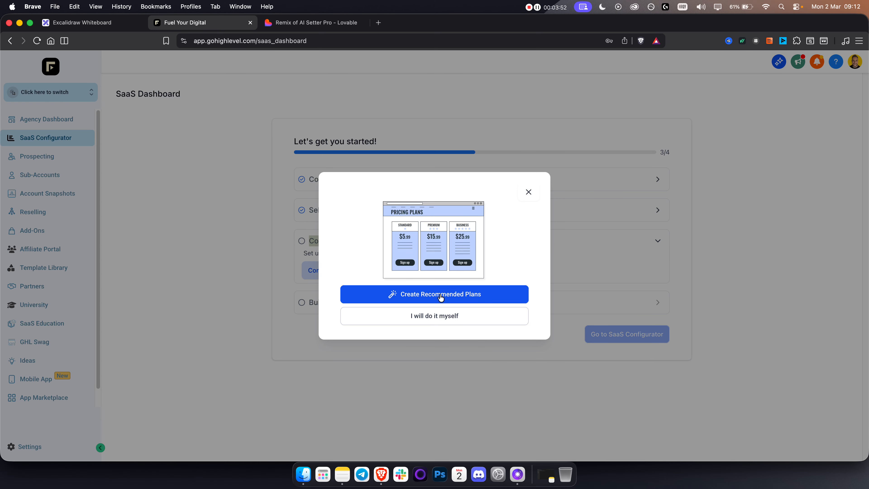
left_click(455, 295)
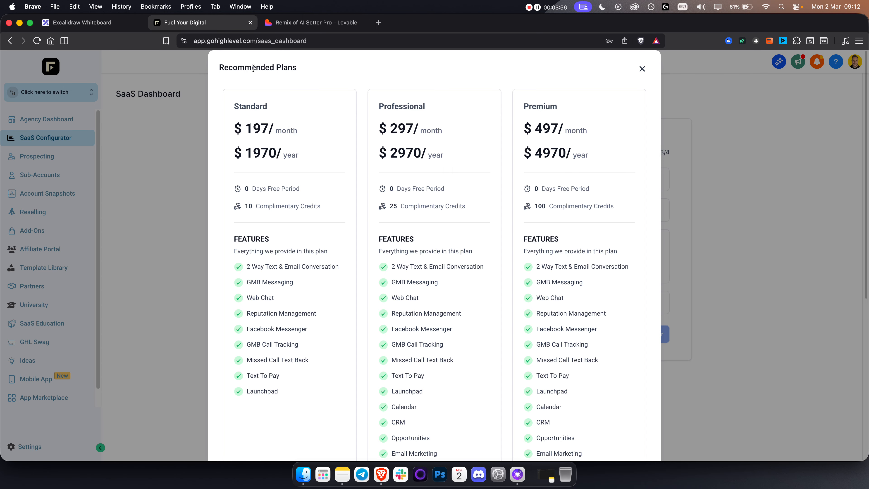
scroll(307, 358, "down", 10)
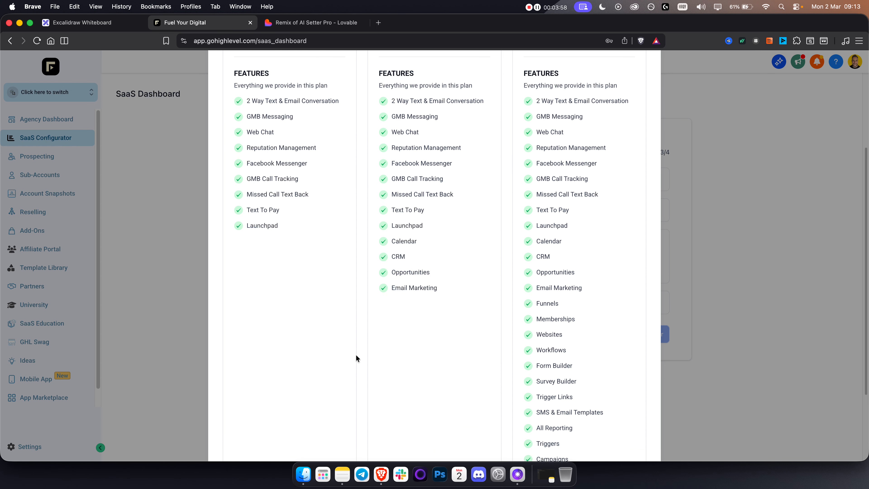
scroll(355, 357, "up", 10)
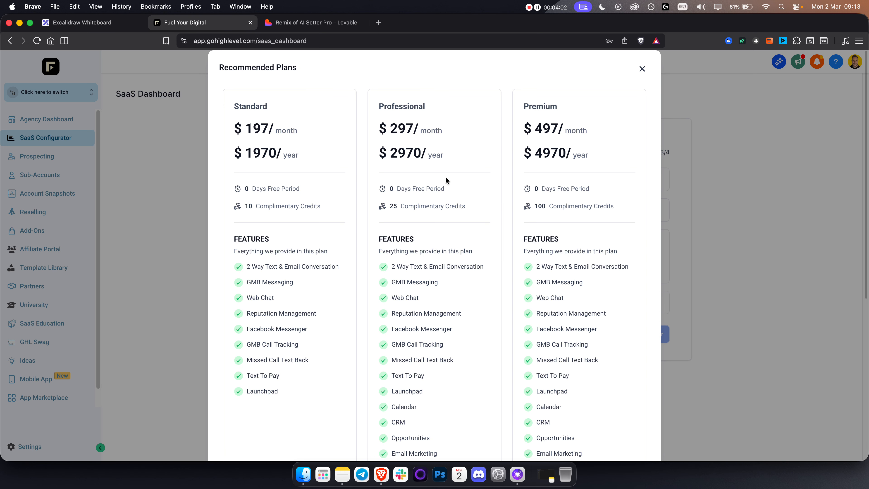
scroll(453, 272, "down", 8)
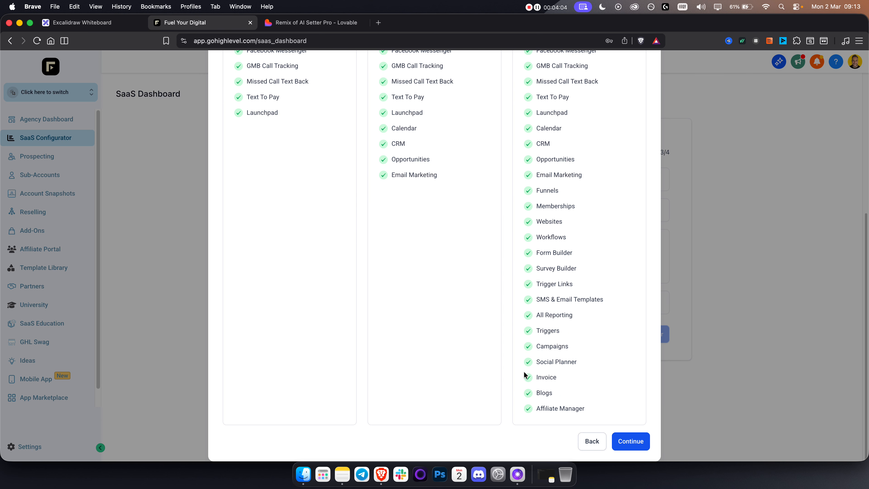
left_click(628, 440)
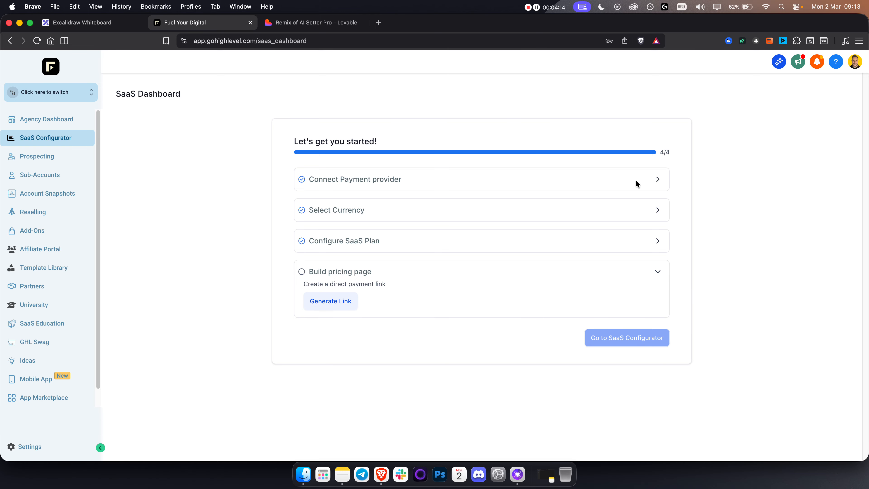
Start building the pricing page and generate the monthly and yearly payment links for the Standard plan.
left_click(657, 179)
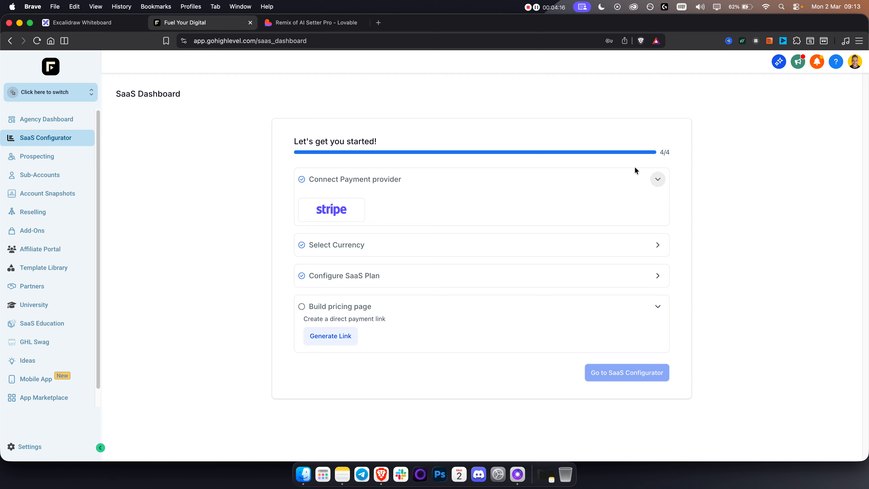
left_click(632, 179)
left_click(345, 301)
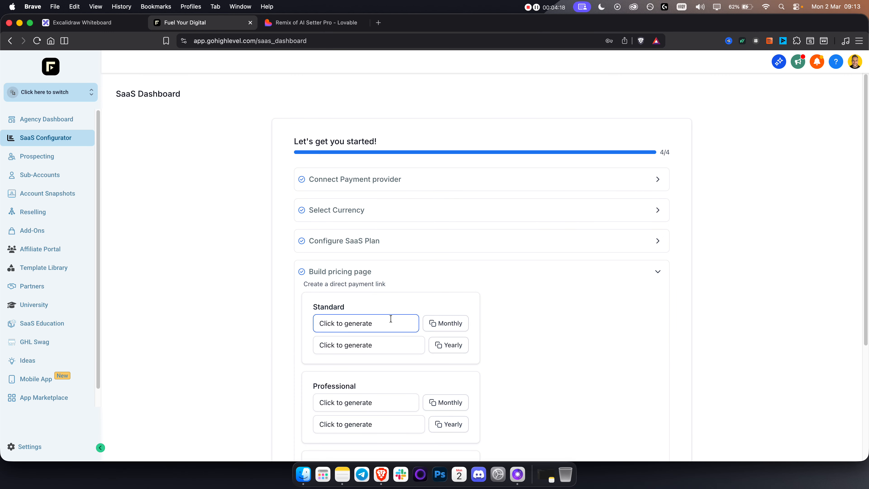
scroll(417, 310, "down", 1)
left_click(444, 307)
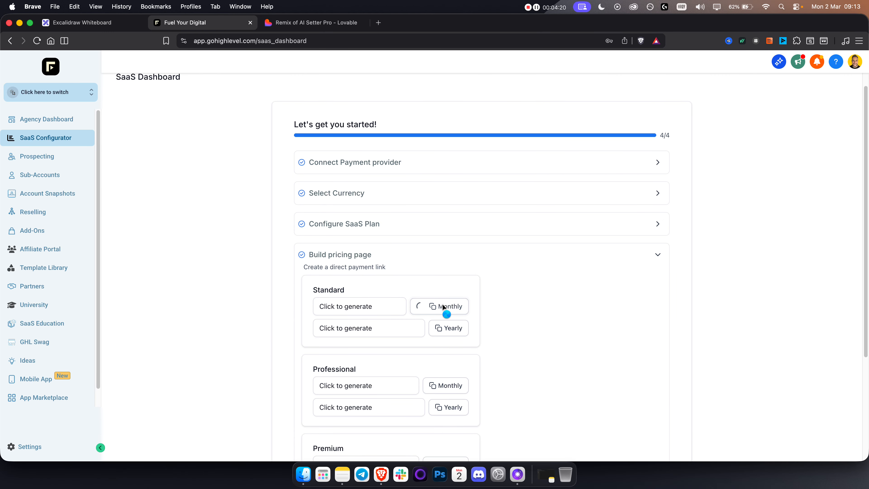
left_click(442, 329)
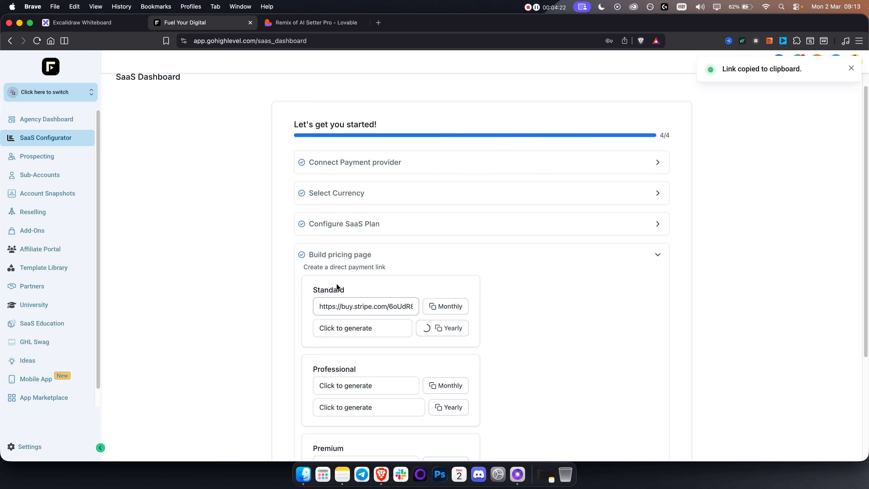
Generate the monthly and yearly payment links for the Professional and Premium plans.
scroll(482, 320, "down", 3)
left_click(459, 313)
left_click(452, 338)
scroll(425, 356, "down", 1)
left_click(440, 380)
left_click(452, 411)
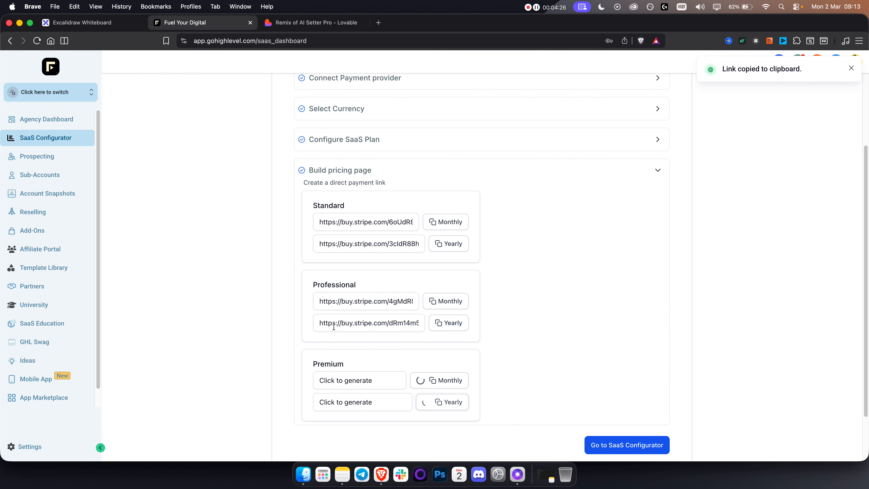
left_click(347, 386)
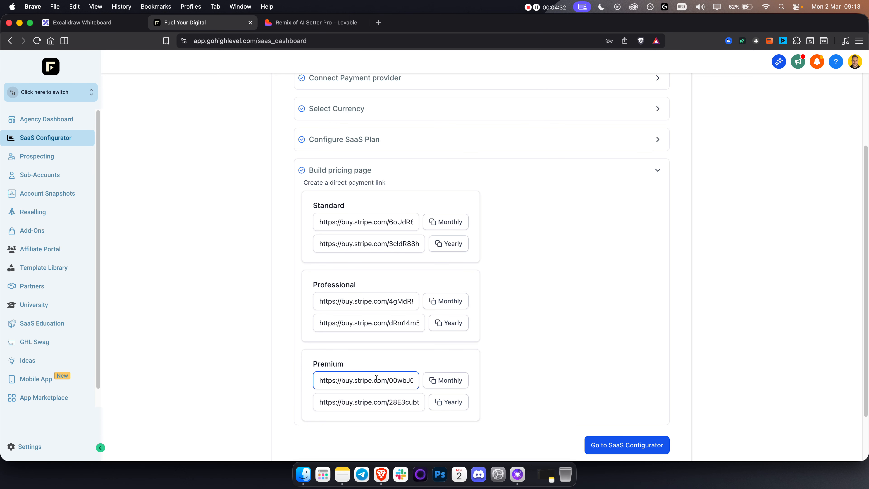
left_click(616, 344)
Finish the guided setup by proceeding to the SaaS Configurator, and review its plans and pricing.
scroll(613, 343, "up", 5)
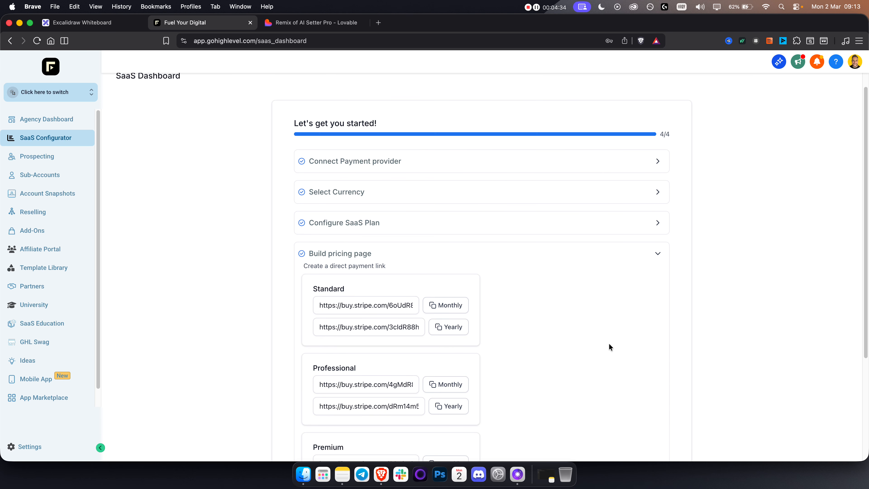
scroll(609, 344, "down", 2)
scroll(609, 344, "up", 3)
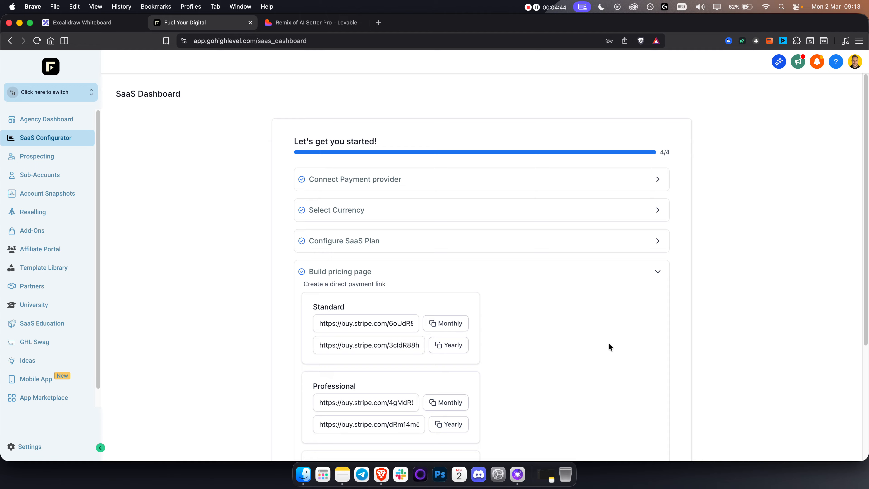
scroll(608, 347, "down", 5)
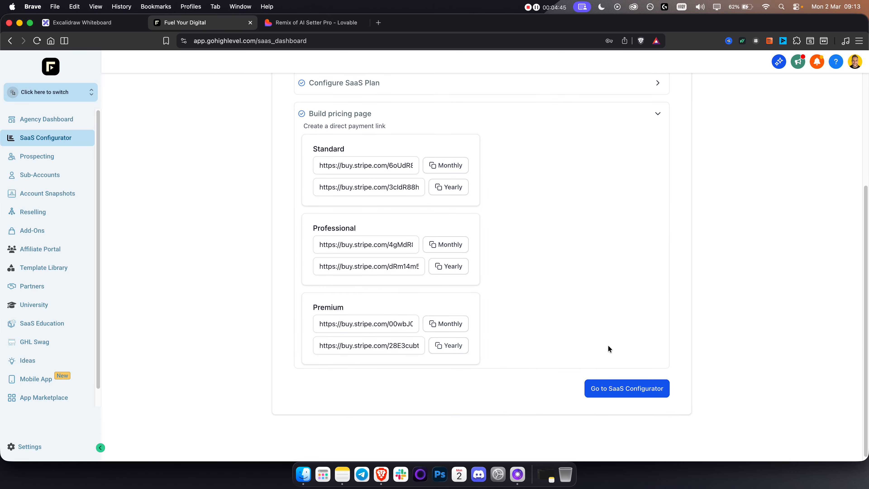
left_click(643, 390)
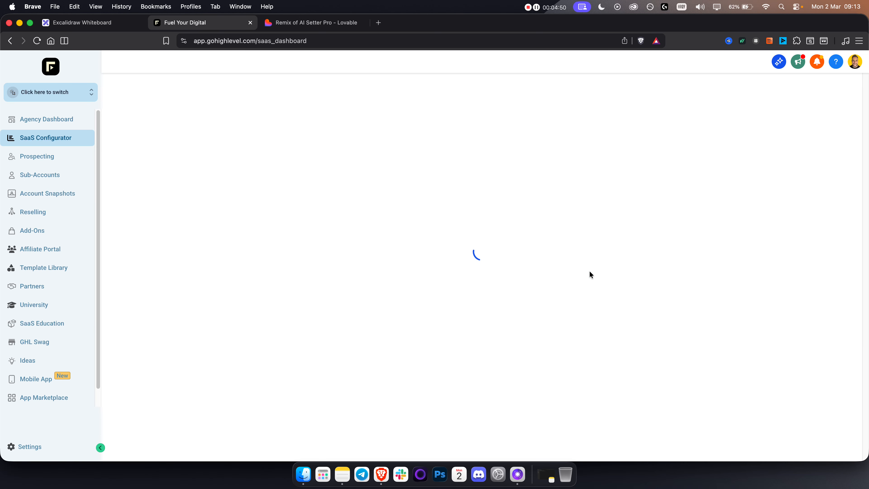
scroll(483, 313, "down", 8)
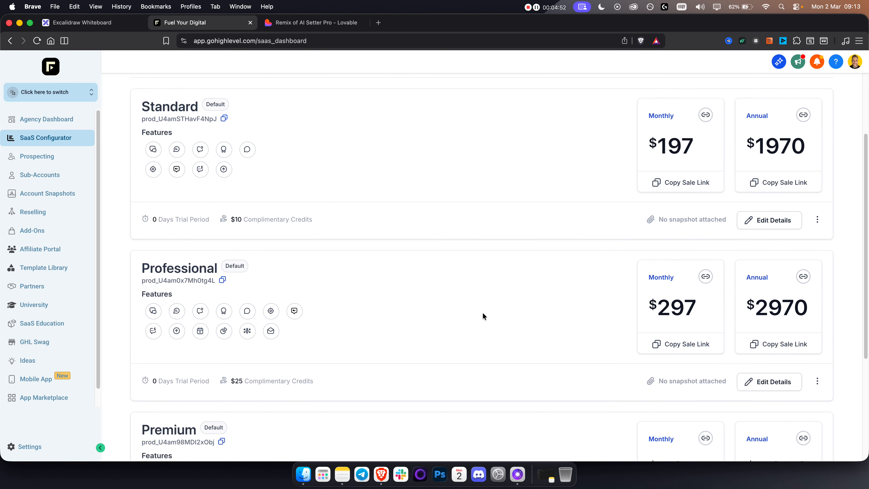
scroll(483, 313, "up", 8)
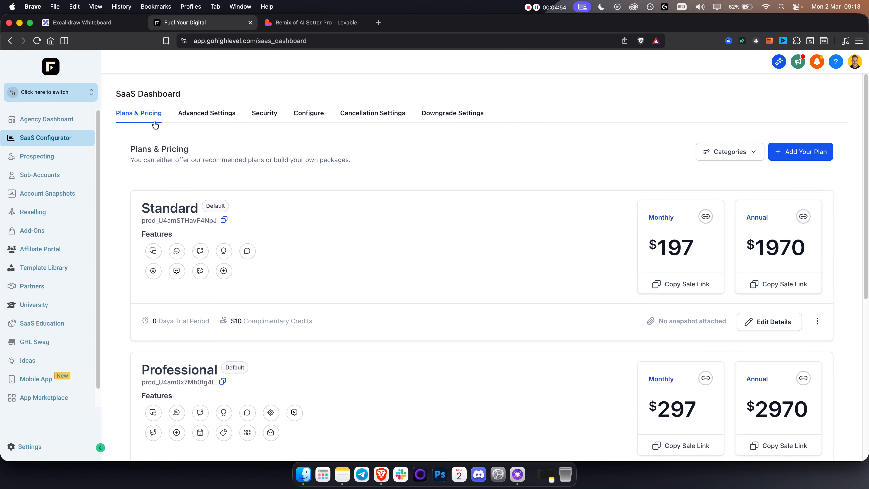
scroll(280, 303, "down", 6)
scroll(280, 303, "up", 6)
Review the Advanced Settings for sub-account subscriptions, the naming convention for new SaaS sub-accounts and the welcome email.
left_click(205, 113)
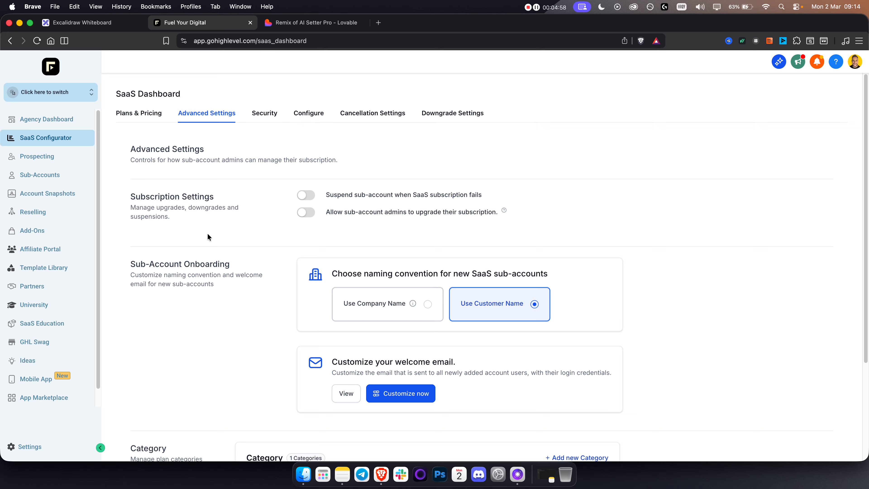
scroll(241, 276, "down", 1)
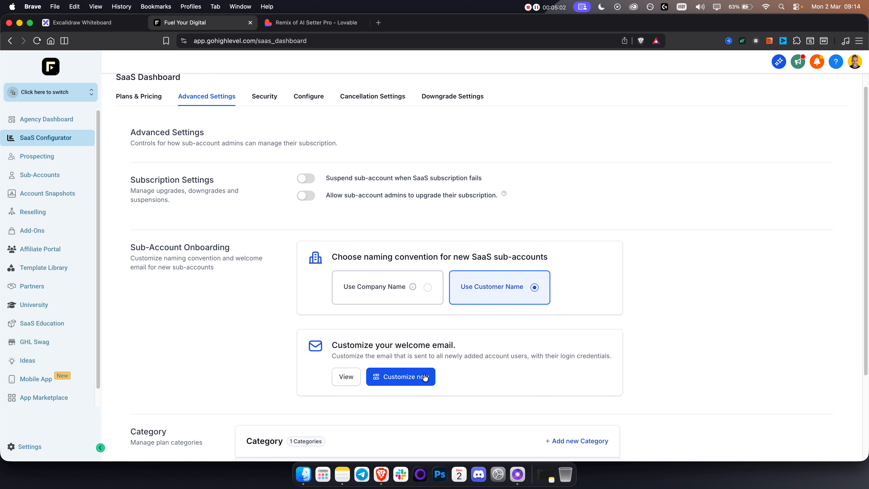
left_click_drag(375, 345, 461, 352)
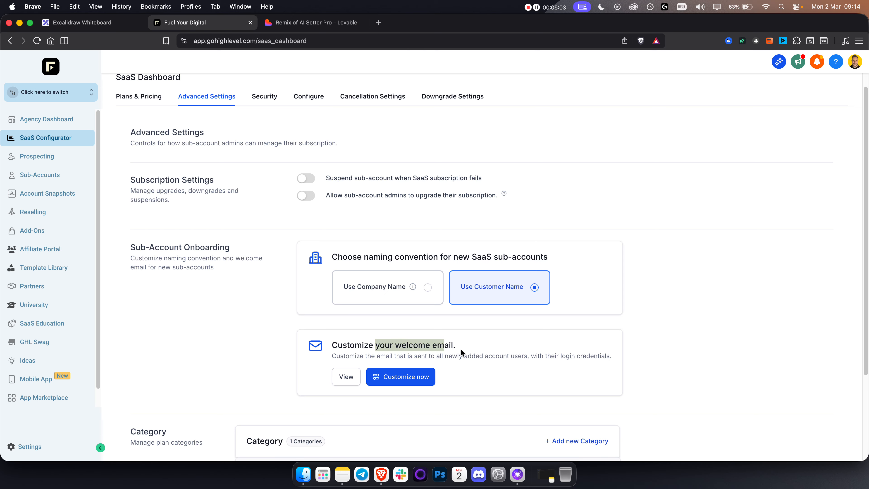
left_click(409, 347)
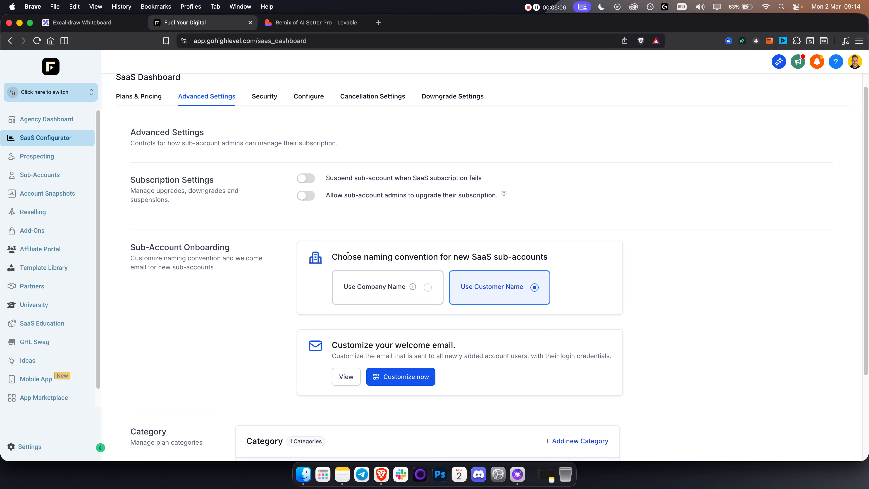
left_click_drag(373, 256, 501, 257)
left_click(501, 257)
Open the welcome email template for customizing and check where its logo image can be replaced from Media Storage.
left_click(403, 379)
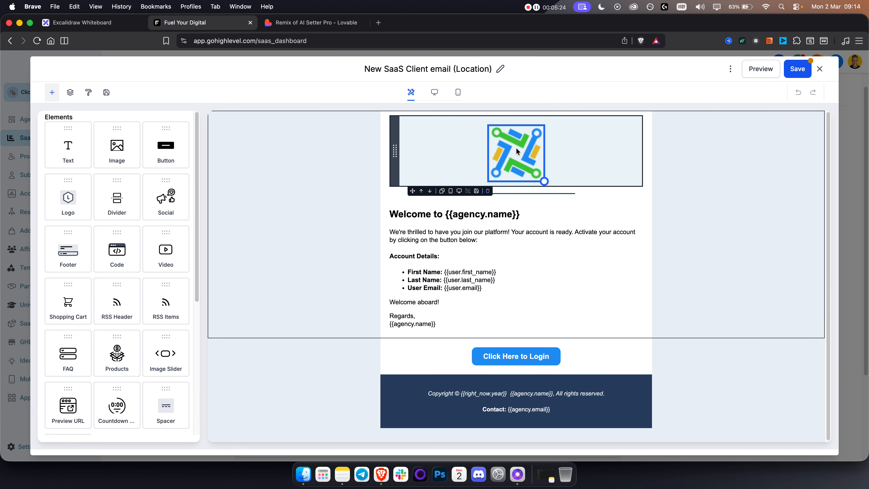
left_click(518, 147)
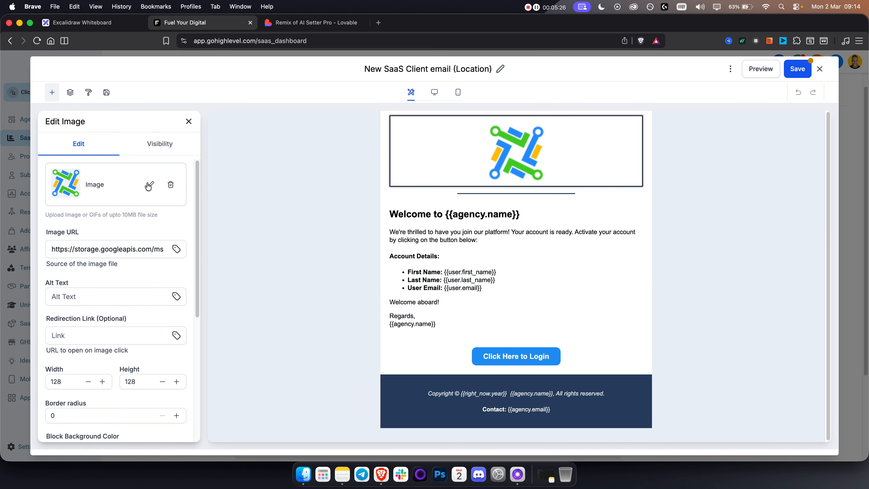
left_click(149, 185)
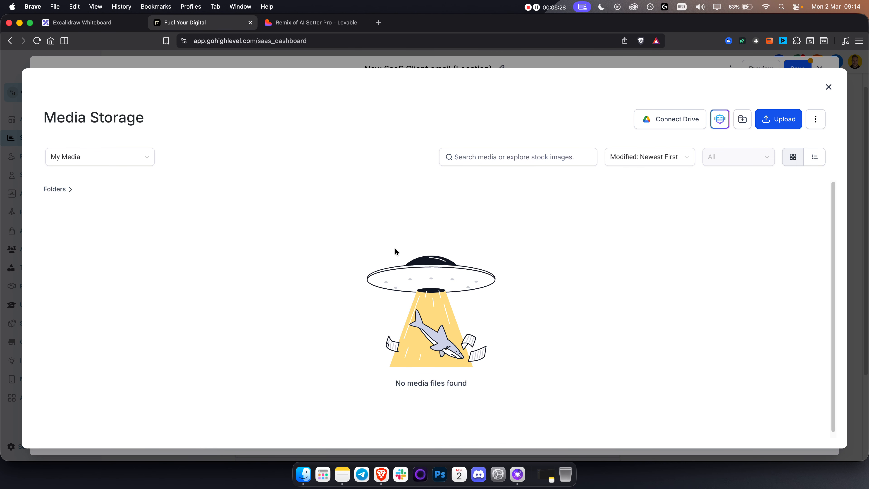
left_click(829, 86)
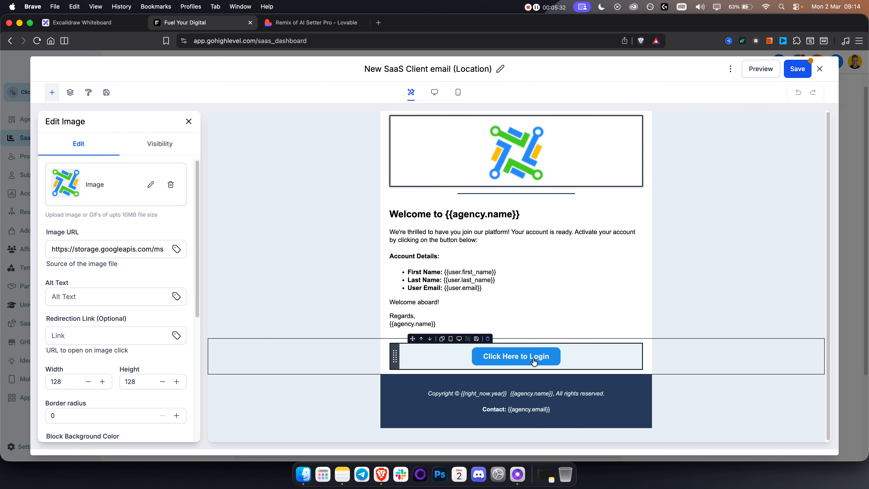
Check the "Click Here to Login" button's settings, and save and close the welcome email template.
left_click(539, 365)
left_click(538, 366)
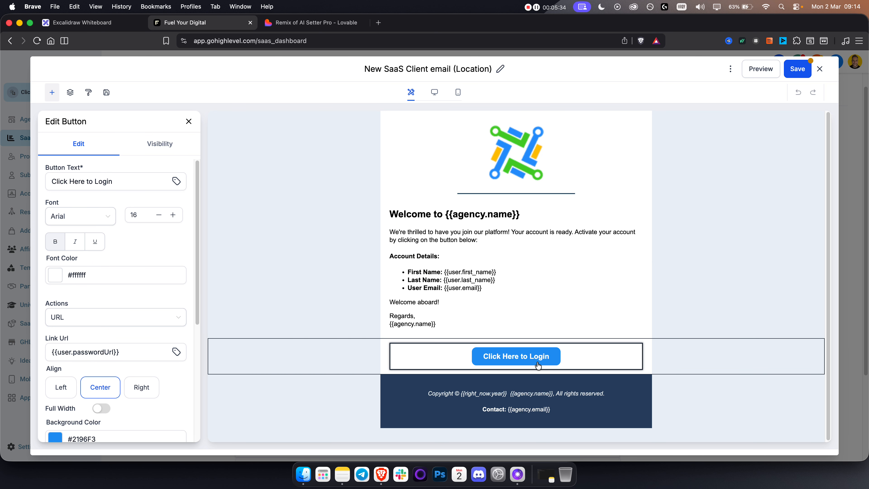
scroll(140, 339, "down", 5)
scroll(144, 340, "up", 5)
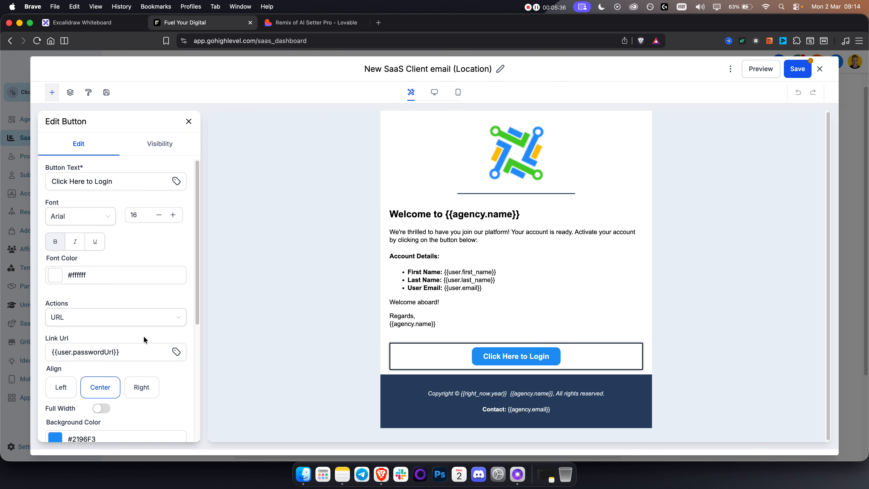
left_click(790, 77)
left_click(822, 70)
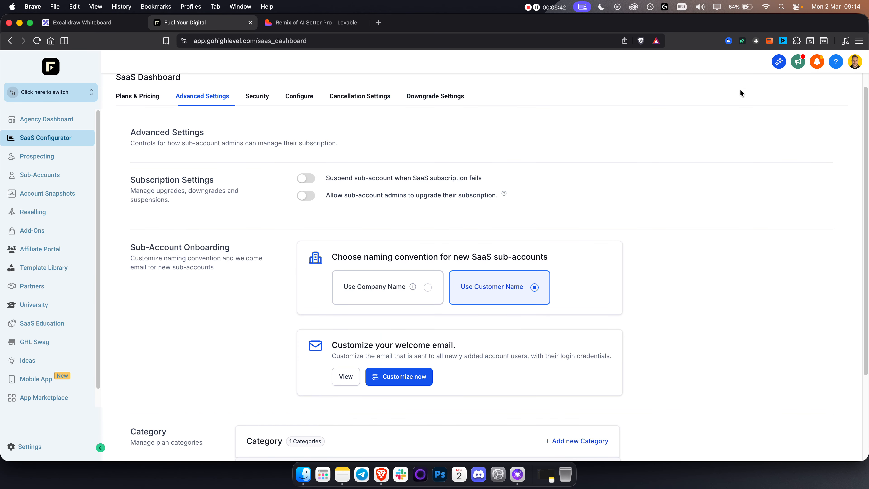
Review the plan categories and the option allowing sub-account admins to upgrade their subscription.
scroll(232, 348, "down", 2)
scroll(231, 348, "down", 2)
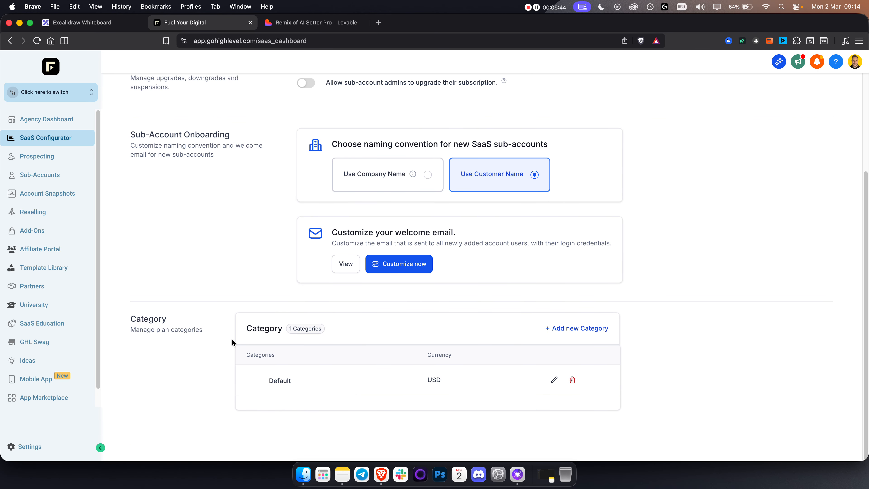
scroll(363, 381, "up", 2)
scroll(331, 373, "up", 2)
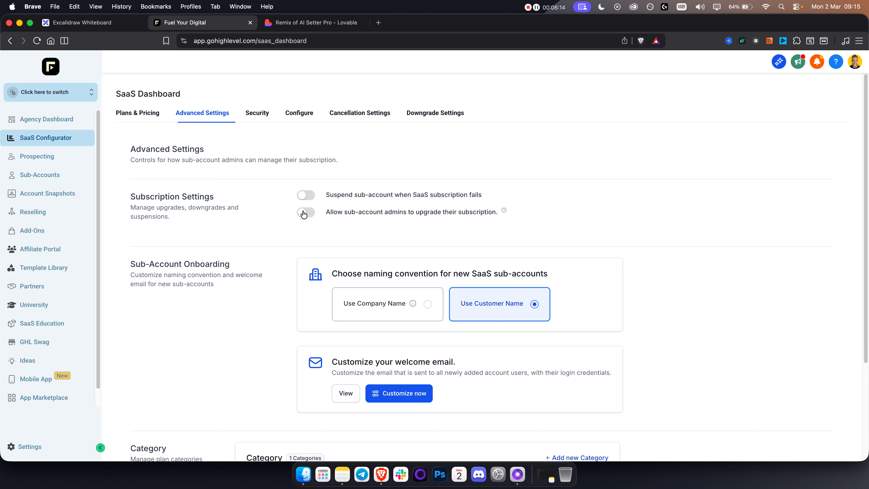
triple_click(345, 214)
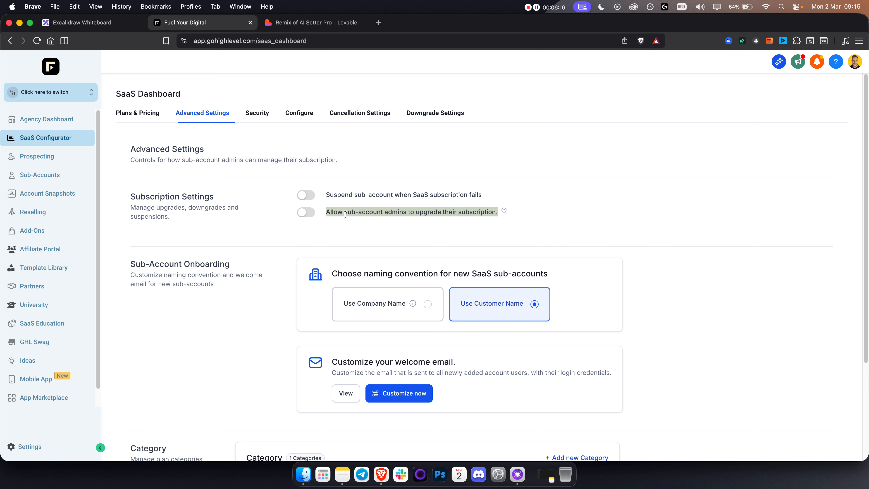
left_click(345, 218)
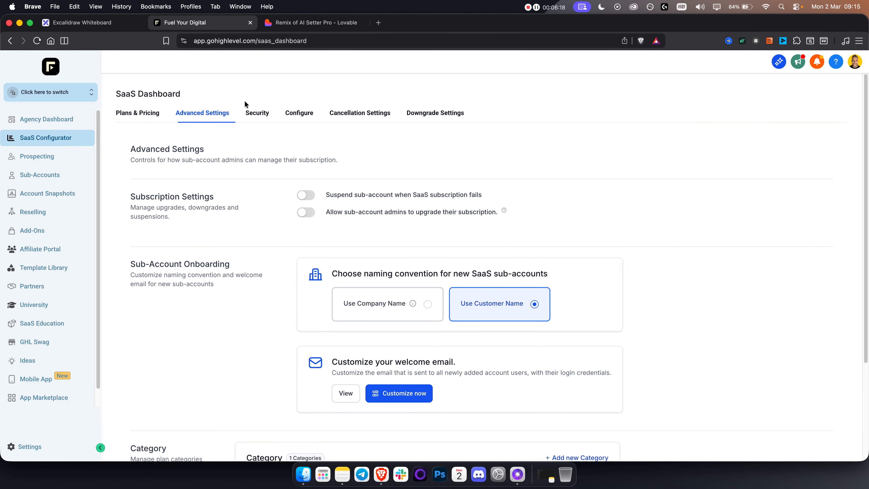
Turn on 2-Factor Authentication in the Security settings to verify phone numbers with a security code during sign-up.
left_click(260, 115)
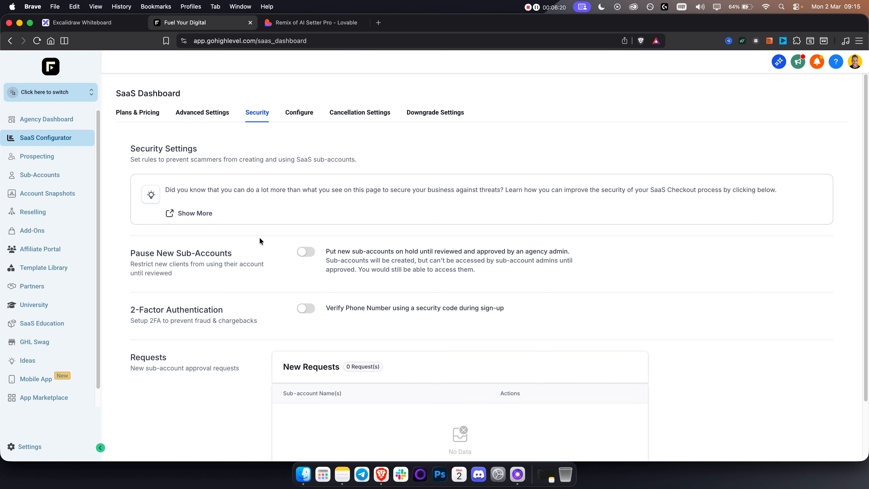
scroll(260, 240, "down", 3)
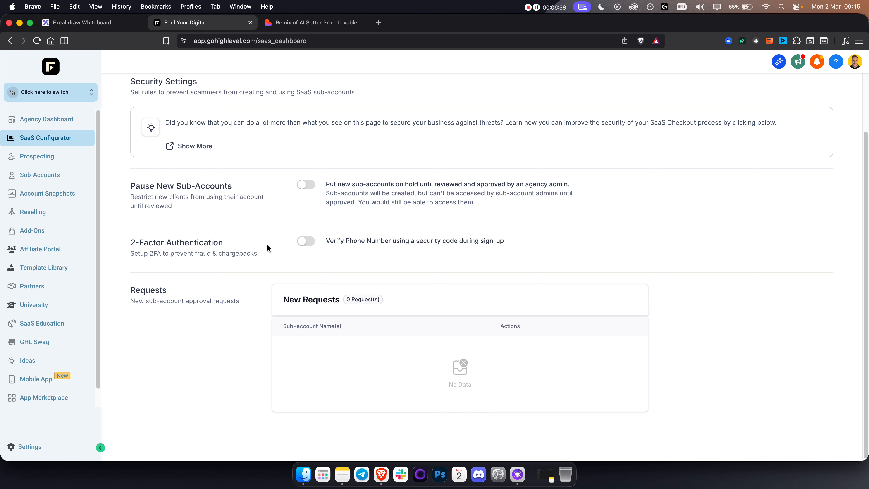
left_click(310, 245)
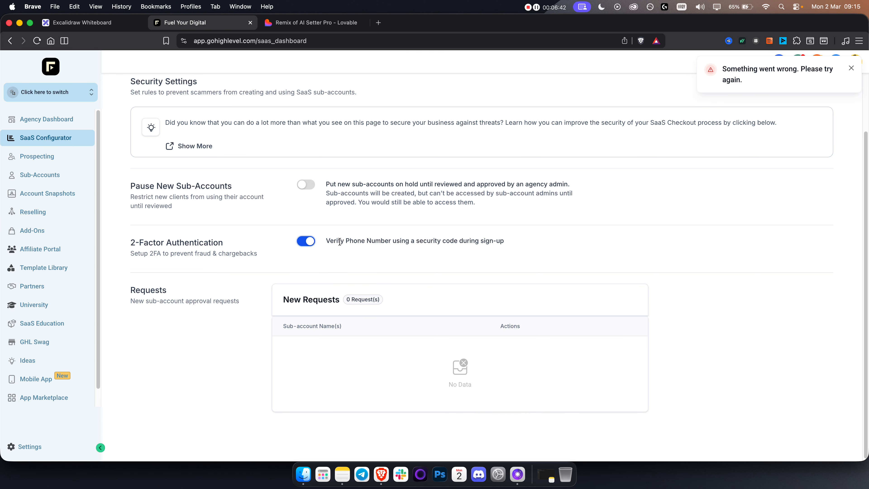
left_click_drag(338, 242, 503, 243)
left_click(502, 242)
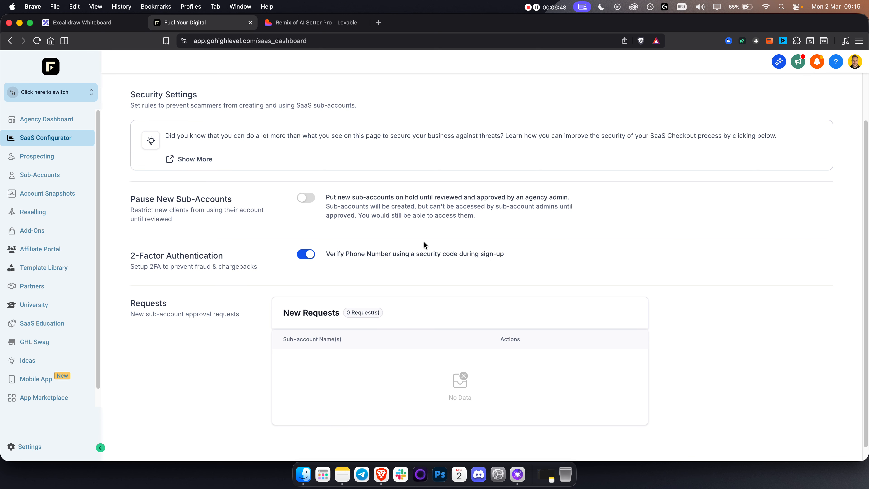
scroll(337, 170, "up", 2)
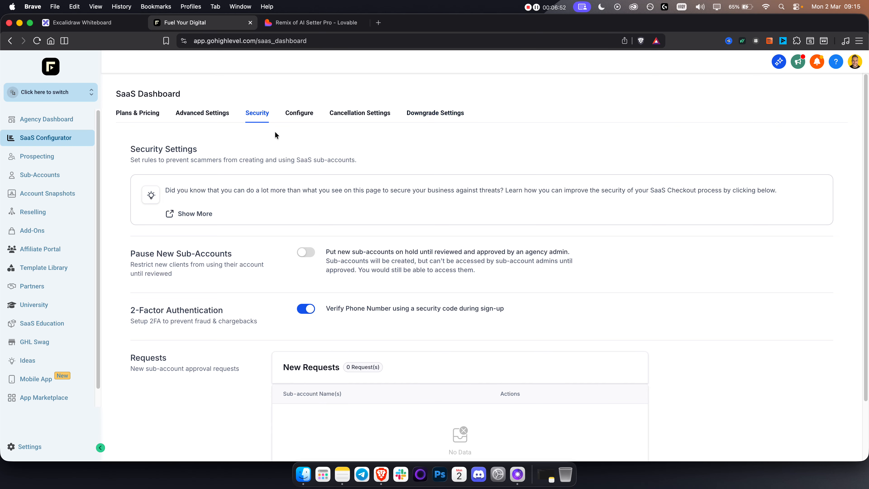
Review the Configure section's payment provider options and the Get Started guide for the new SaaS system.
left_click(289, 116)
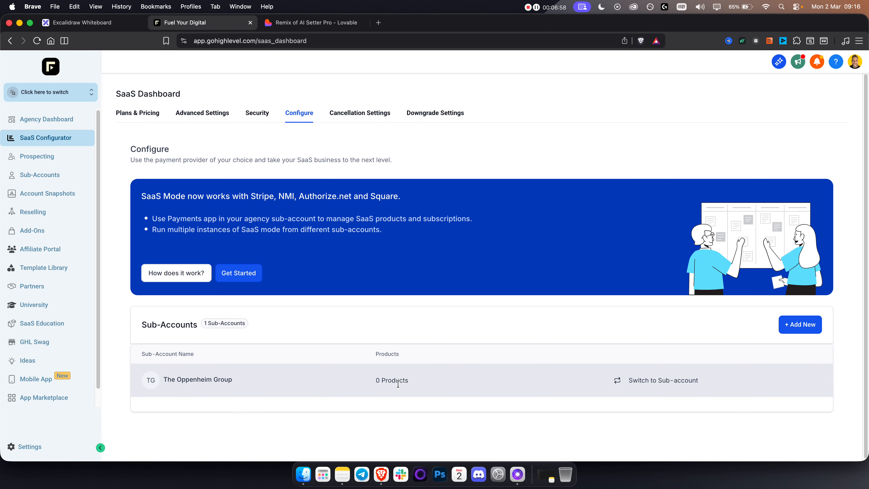
left_click_drag(188, 160, 399, 158)
left_click(387, 157)
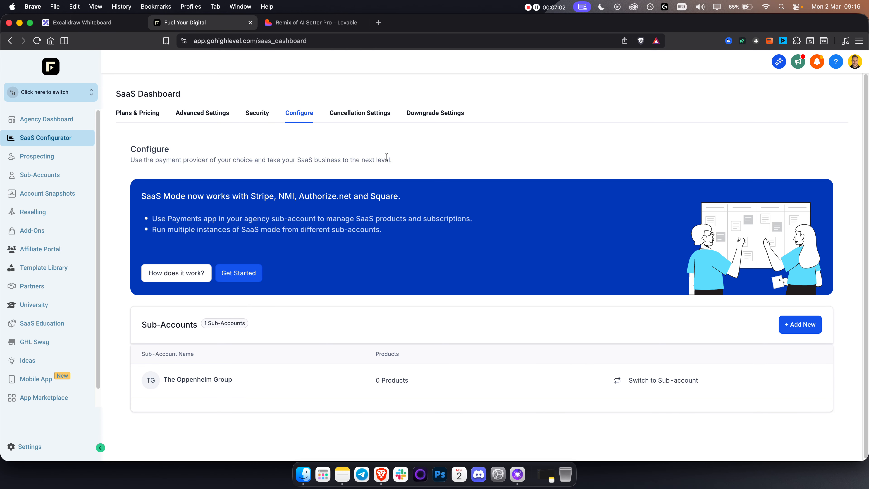
left_click(241, 279)
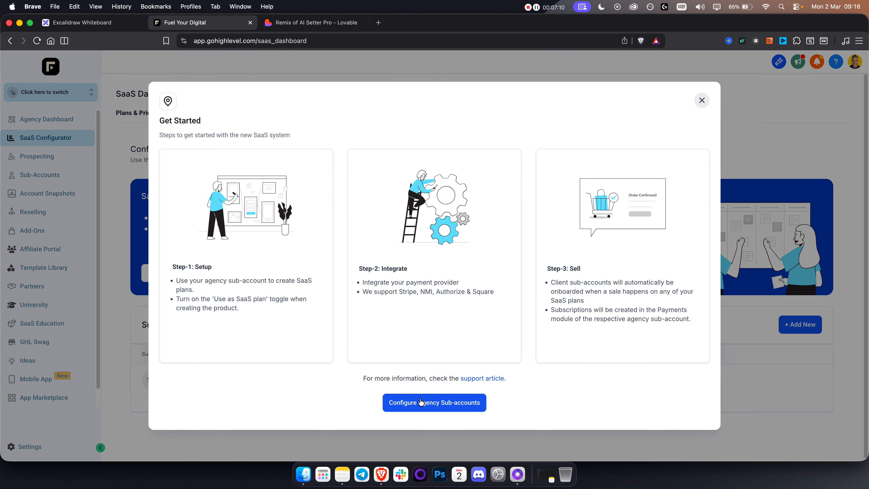
left_click(702, 101)
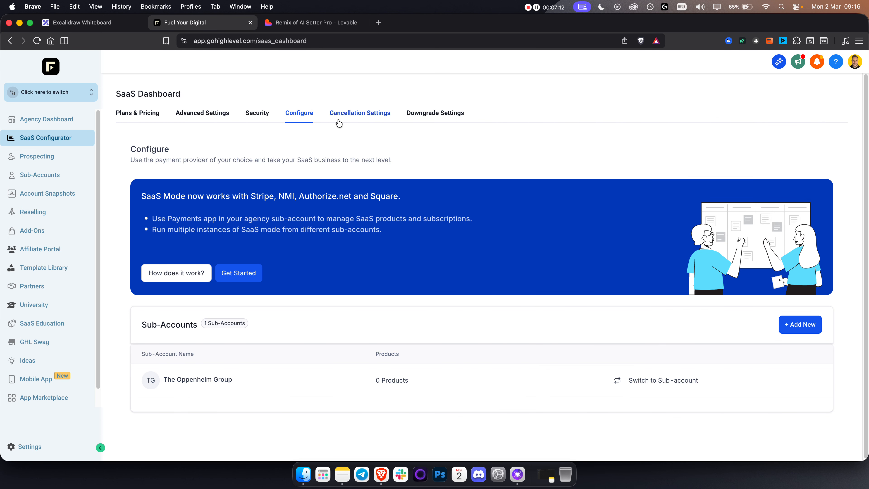
Review the Cancellation Settings, including client cancellation permission, cancellation reasons, discount offer, external redirect and activity logs.
left_click(381, 122)
scroll(383, 249, "down", 2)
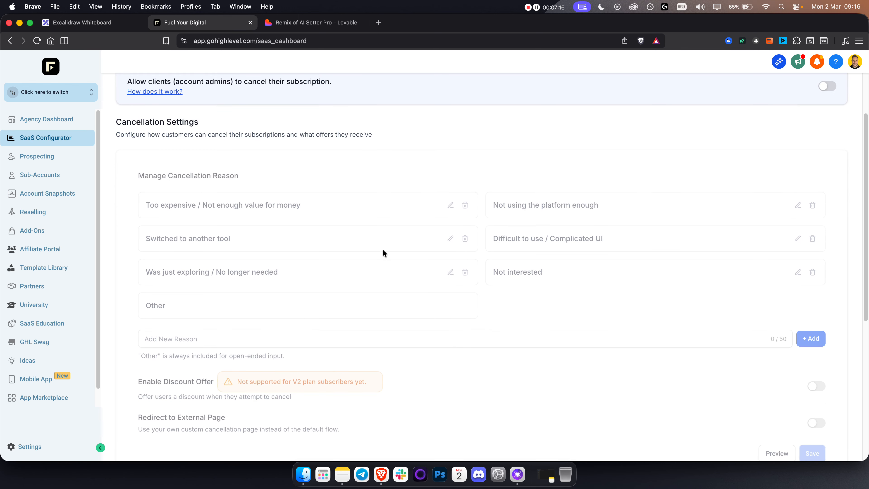
scroll(384, 251, "up", 2)
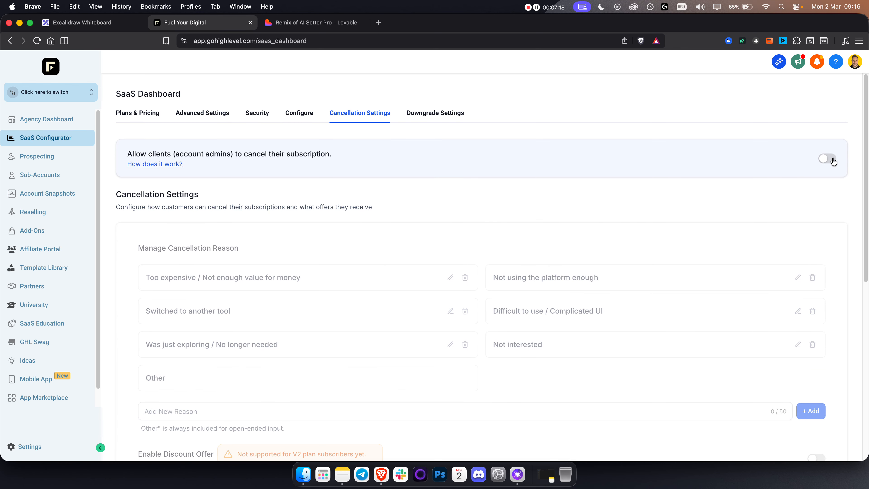
scroll(437, 261, "down", 2)
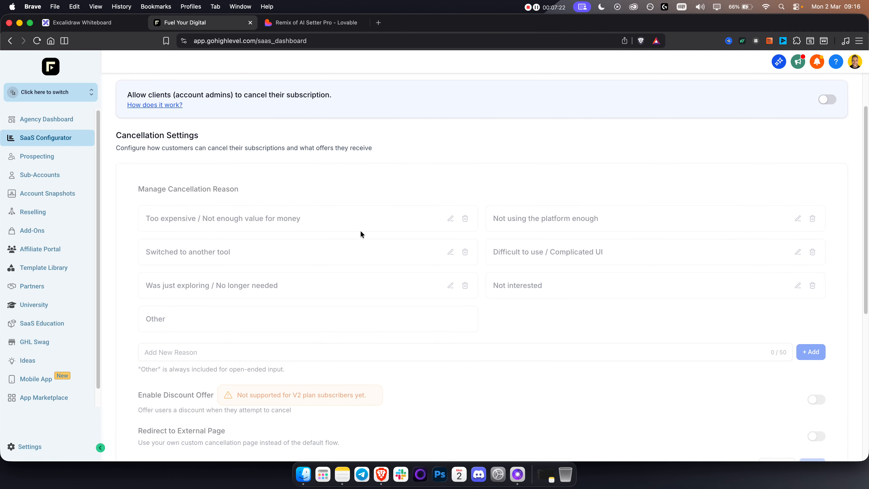
scroll(384, 238, "down", 8)
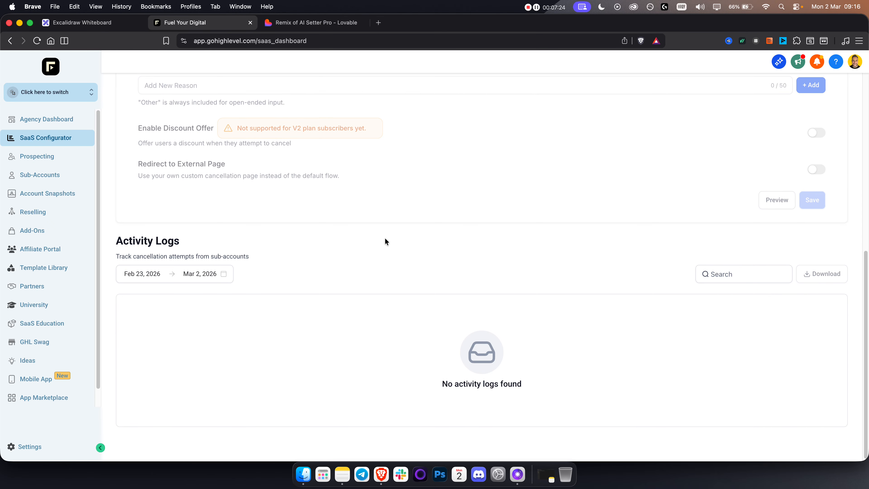
scroll(386, 241, "up", 10)
Review the Downgrade Settings, including client downgrade permission, downgrade reasons and the discount offer.
left_click(445, 115)
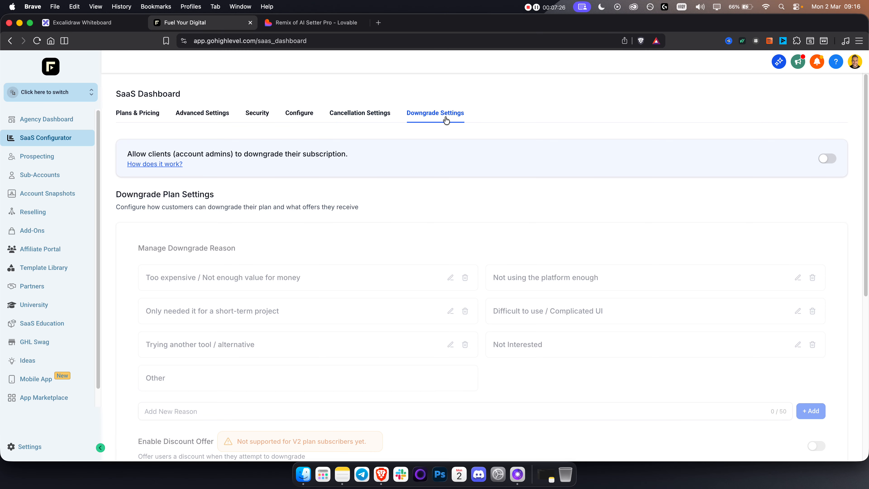
scroll(471, 205, "down", 3)
scroll(458, 222, "up", 2)
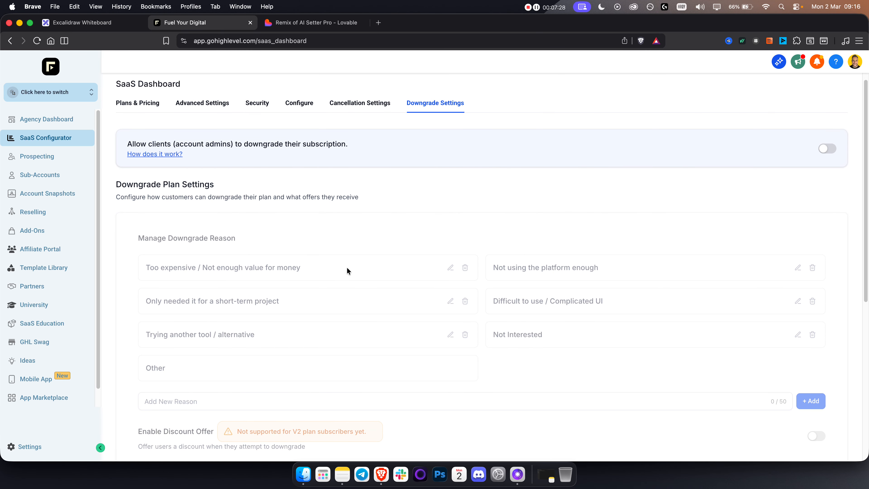
scroll(339, 276, "down", 4)
scroll(377, 265, "up", 5)
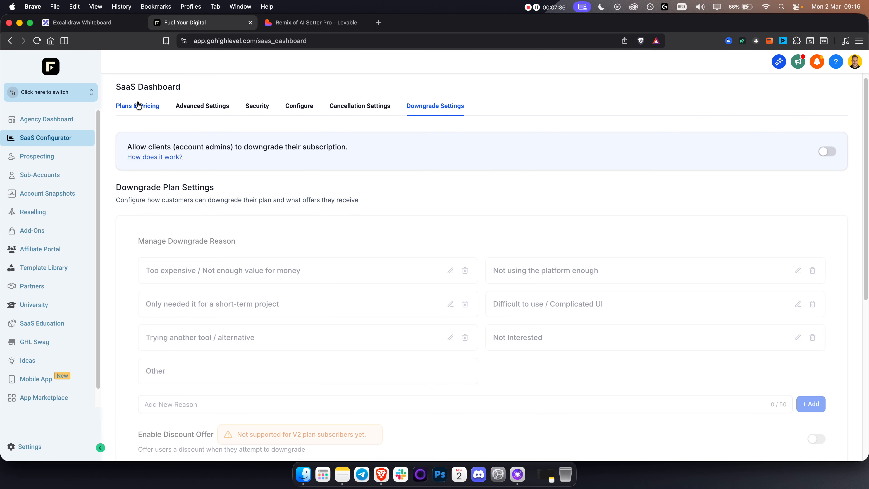
Return to Plans & Pricing, open the Standard plan's details for editing and select its plan name.
left_click(151, 106)
scroll(501, 169, "down", 1)
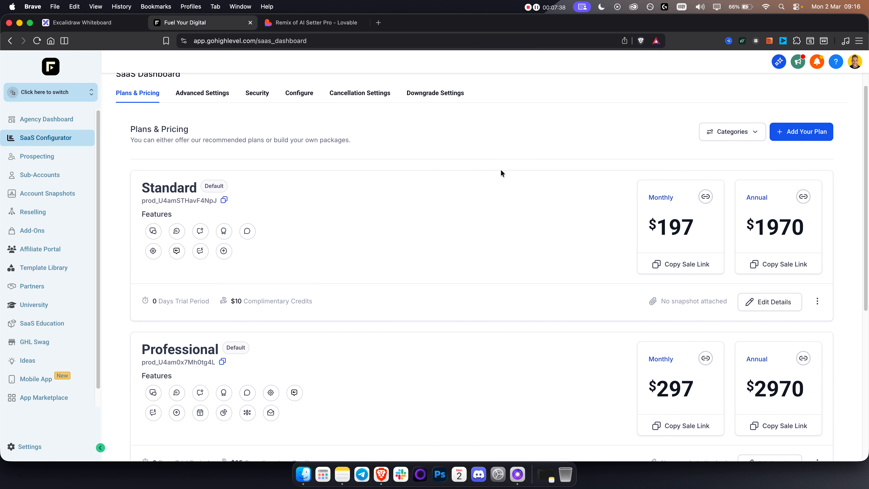
scroll(500, 169, "down", 2)
scroll(500, 169, "up", 3)
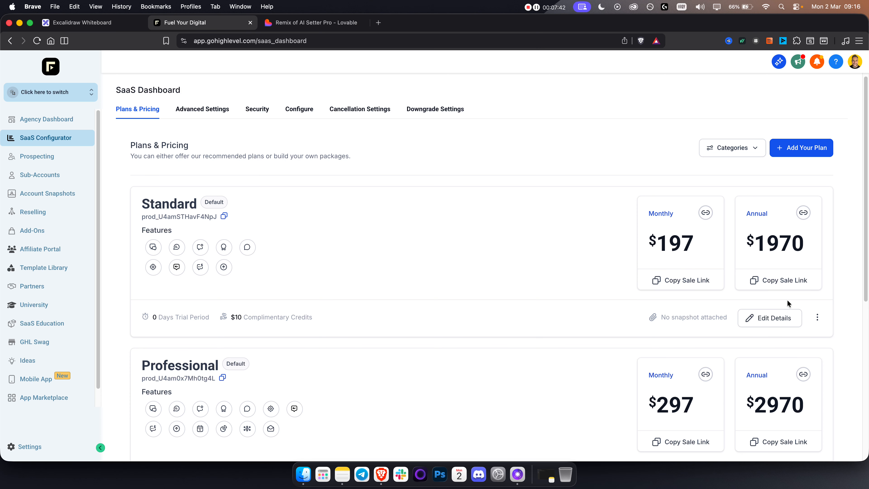
left_click(818, 319)
left_click(608, 311)
left_click(770, 318)
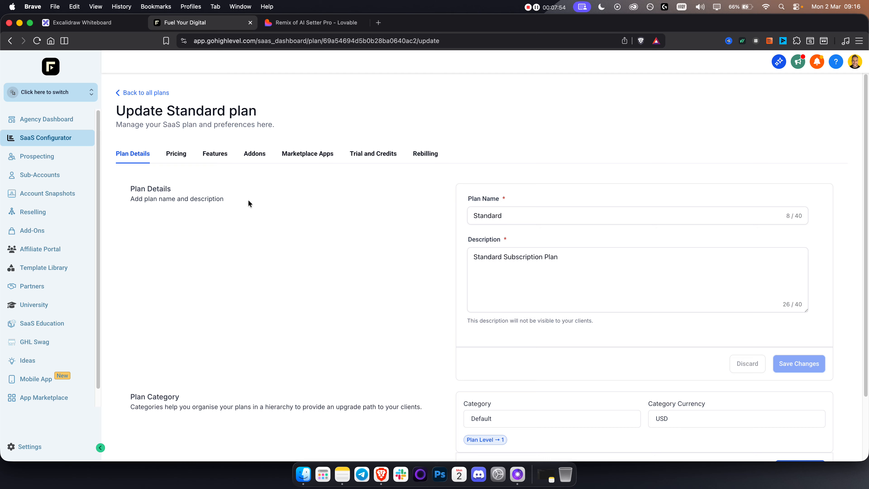
left_click_drag(513, 215, 463, 215)
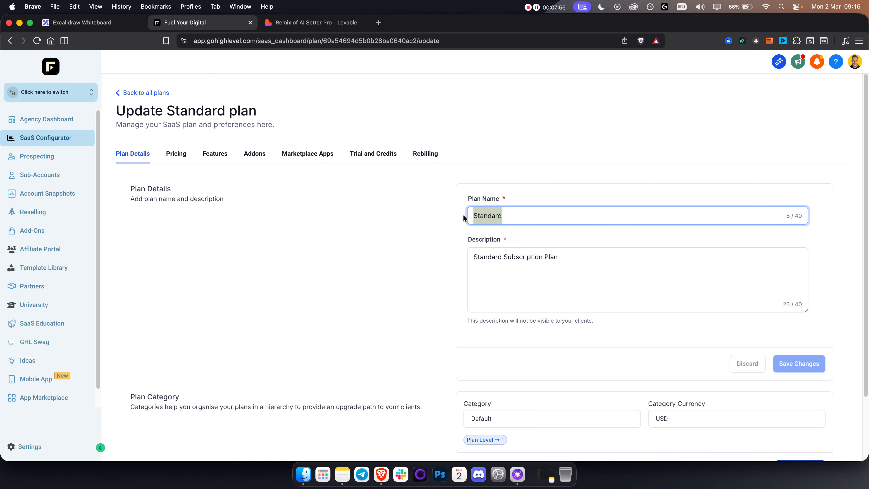
Review the Standard plan's description, category and category currency in its plan details.
left_click_drag(564, 258, 460, 258)
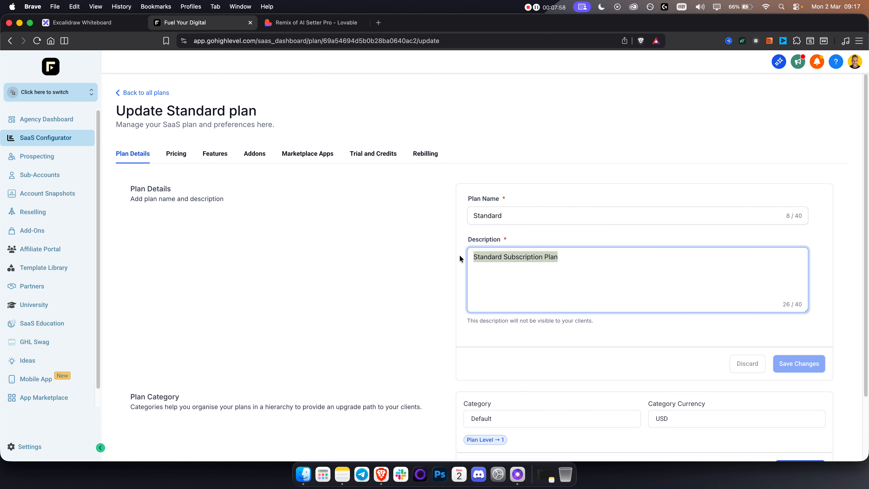
left_click(561, 260)
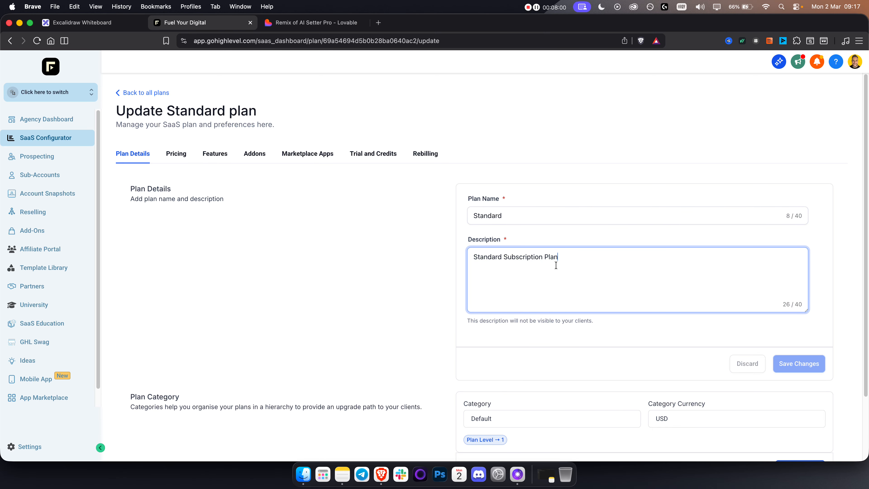
scroll(394, 269, "down", 3)
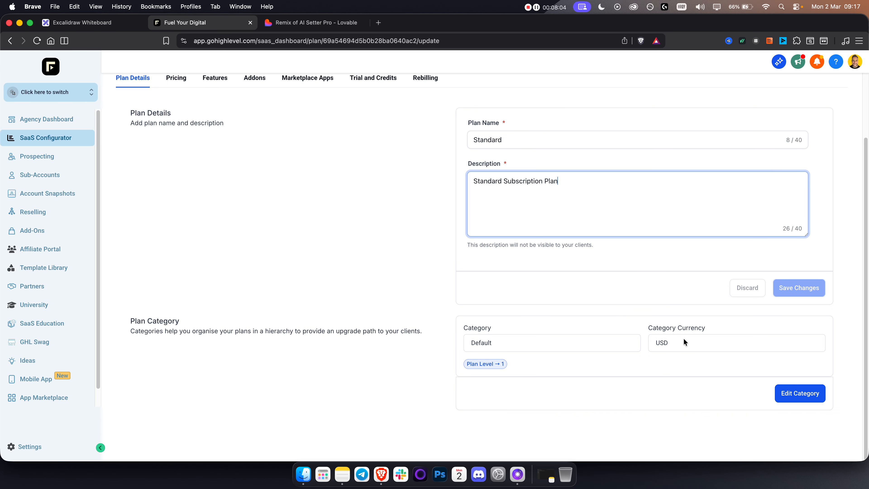
scroll(391, 315, "up", 3)
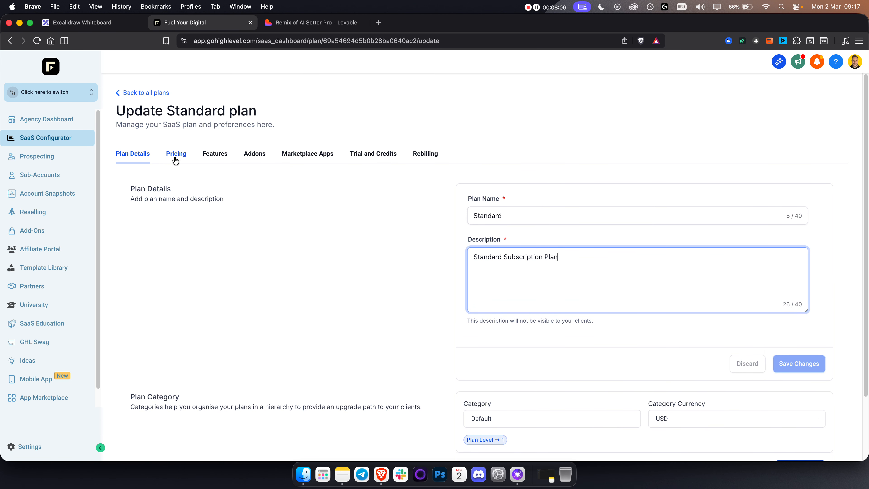
Open the Standard plan's pricing and review its monthly and annual prices.
left_click(175, 155)
left_click(530, 249)
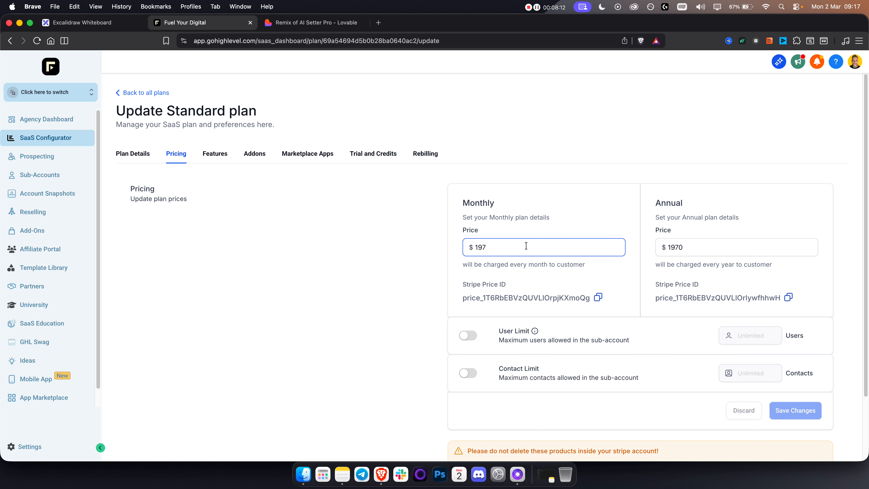
left_click(702, 242)
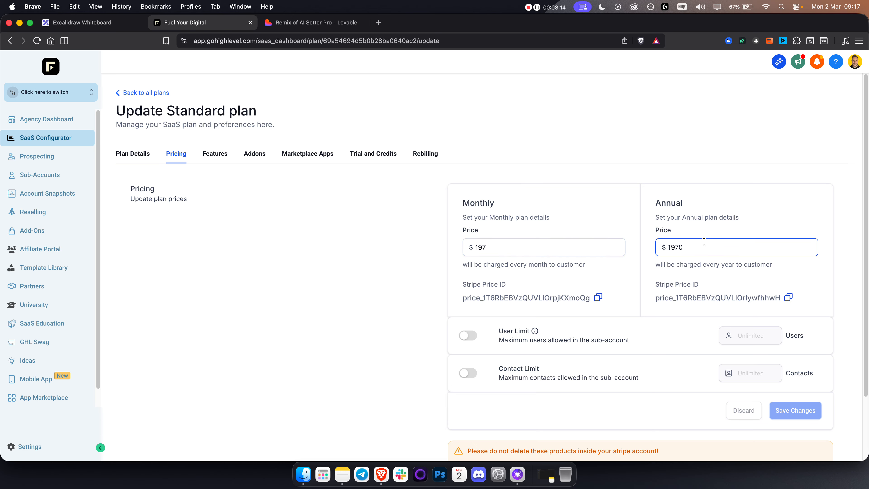
double_click(689, 244)
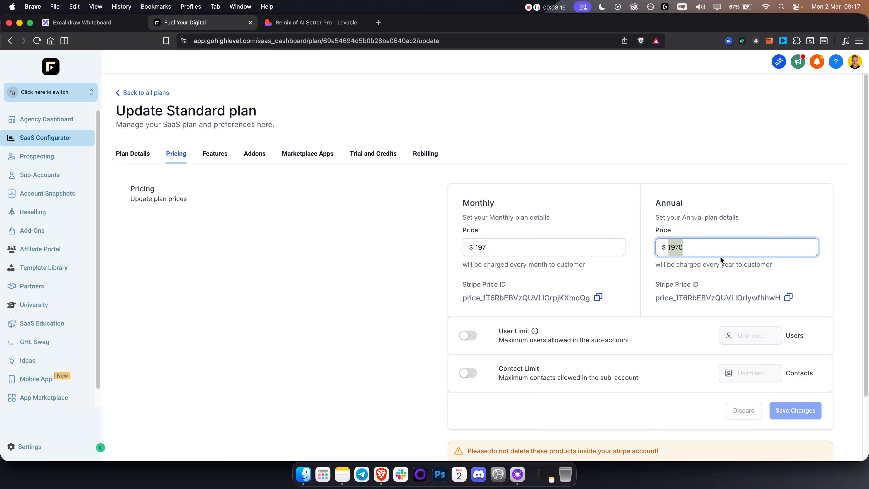
left_click(712, 268)
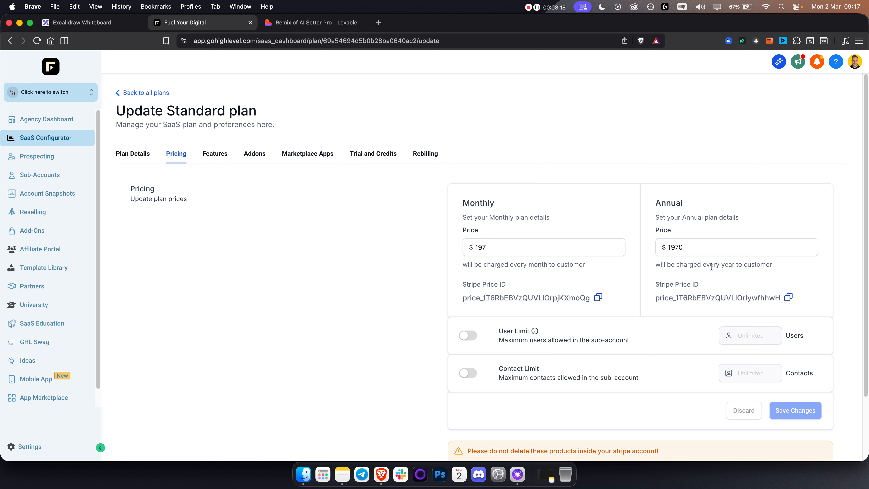
Turn on the Standard plan's user limit with a maximum of 50 users.
scroll(576, 297, "down", 1)
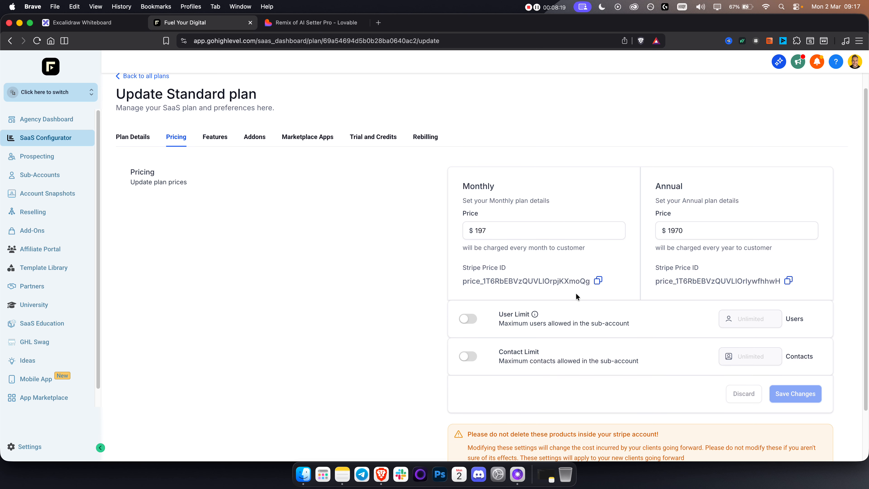
left_click(469, 319)
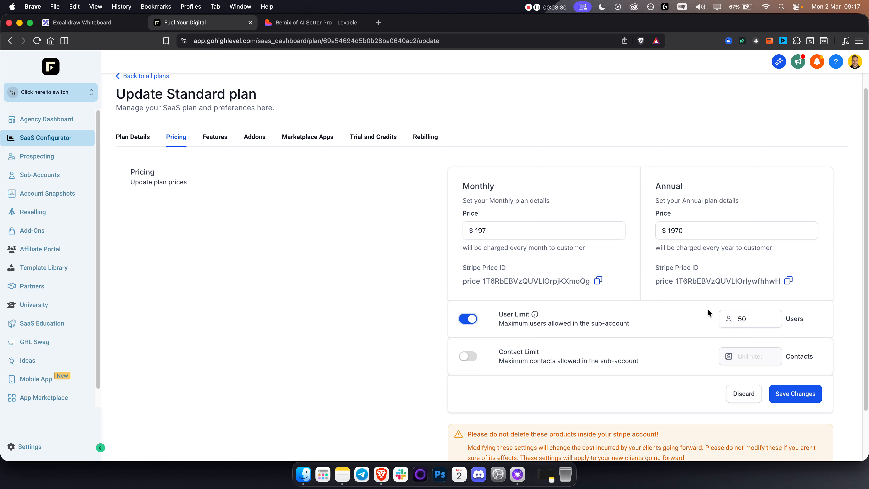
left_click(468, 358)
left_click(754, 356)
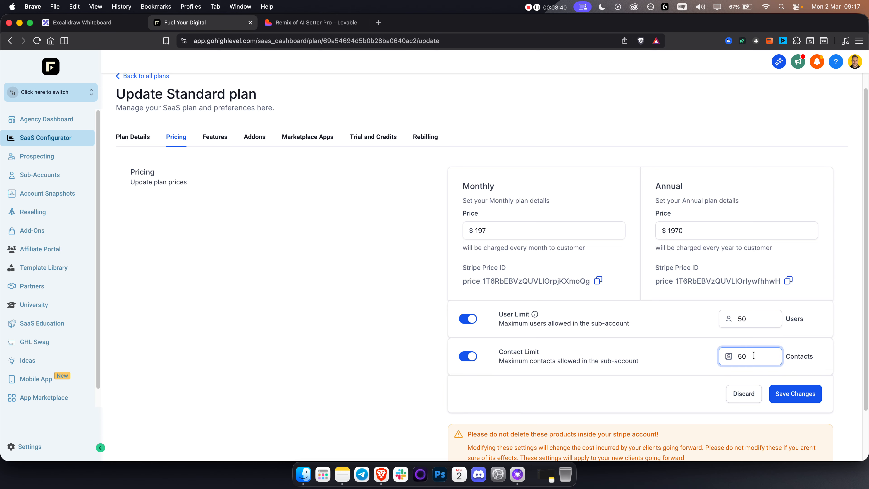
double_click(754, 355)
left_click(755, 356)
left_click_drag(749, 354, 739, 355)
left_click(754, 359)
scroll(503, 336, "down", 3)
left_click(467, 298)
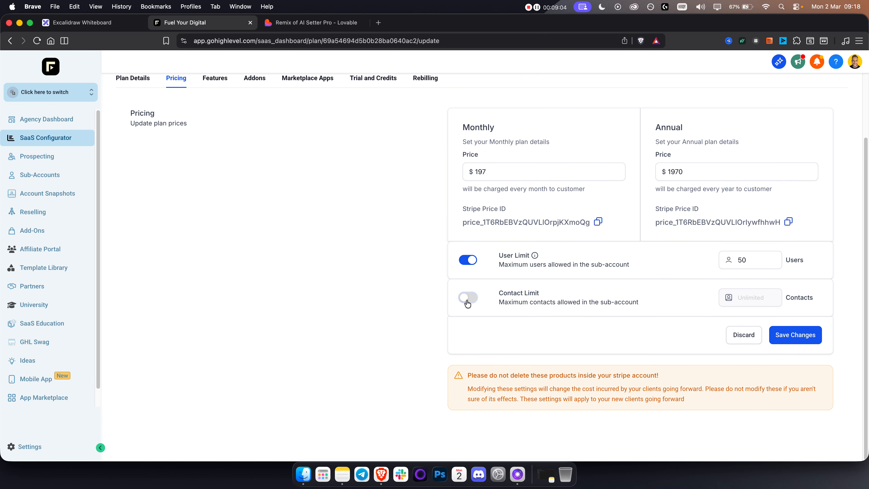
Keep the user limit at 50 and save the Standard plan's pricing changes.
left_click(752, 267)
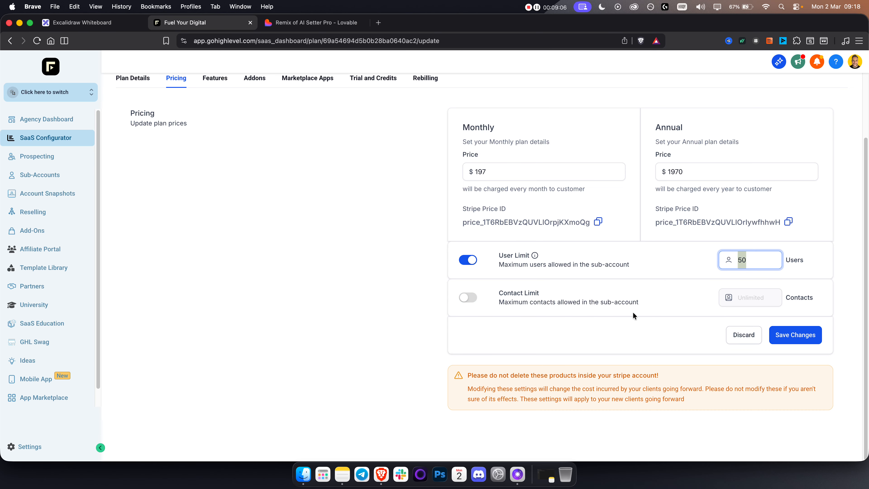
scroll(612, 311, "up", 3)
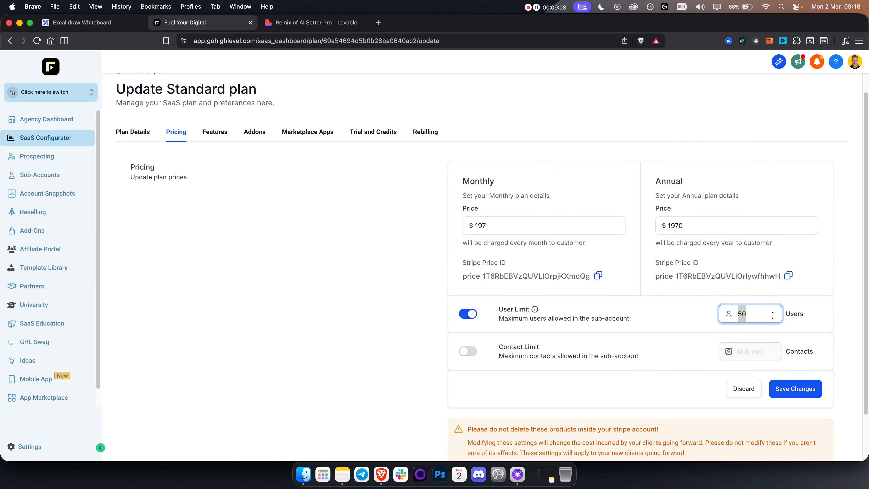
left_click(822, 395)
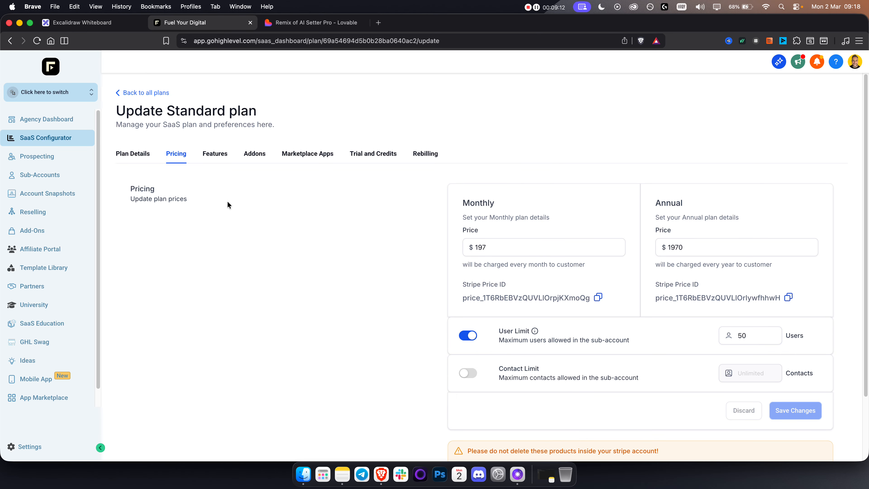
Open the Standard plan's features and review the own and imported snapshots that can be attached, leaving none attached.
left_click(211, 154)
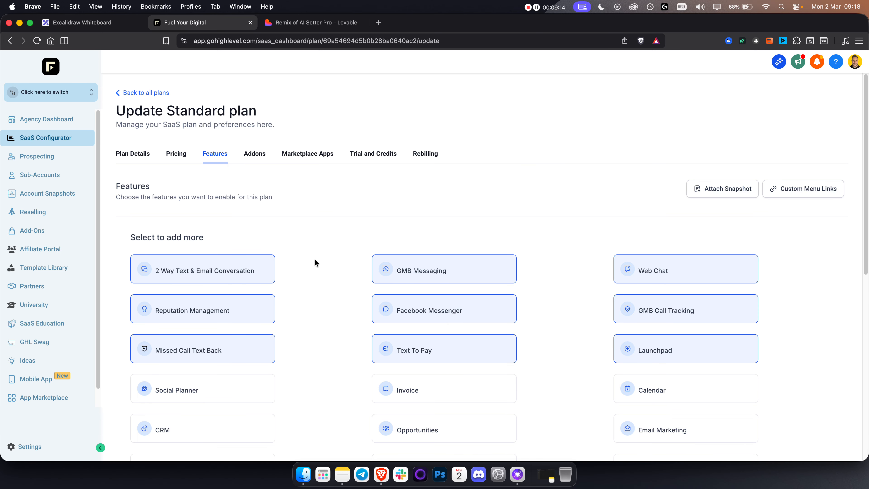
scroll(314, 258, "down", 3)
scroll(314, 258, "up", 3)
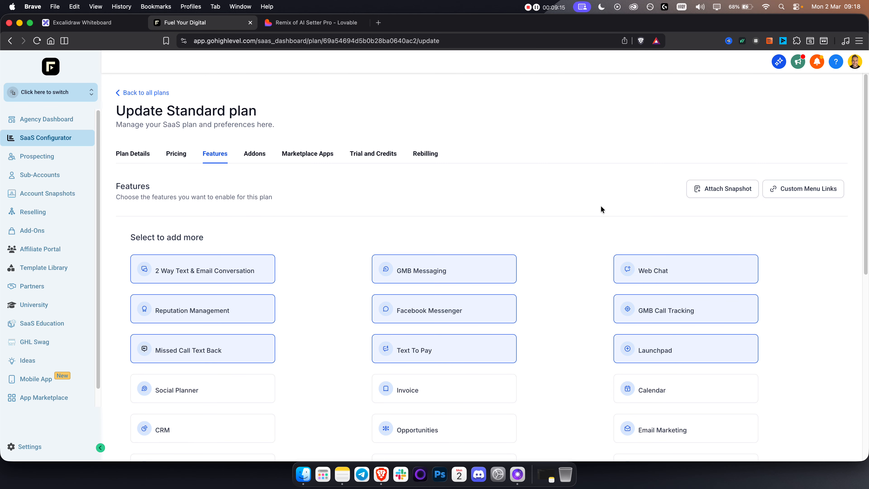
left_click(718, 189)
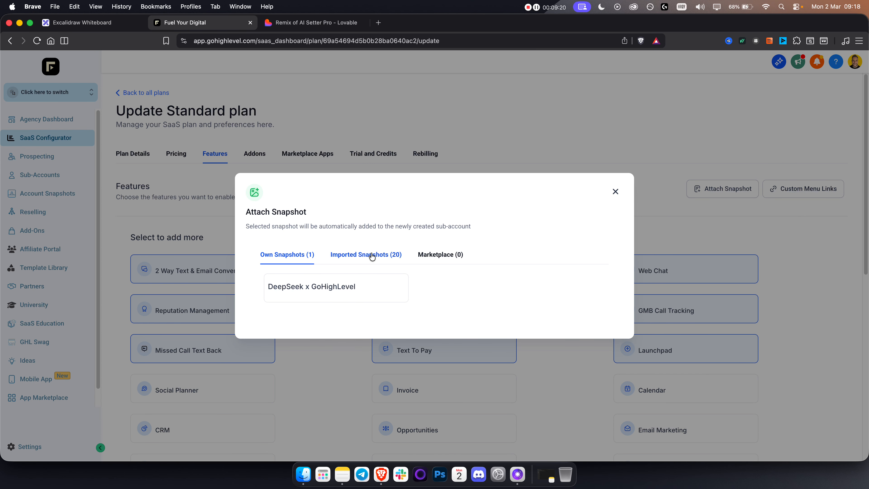
left_click(371, 255)
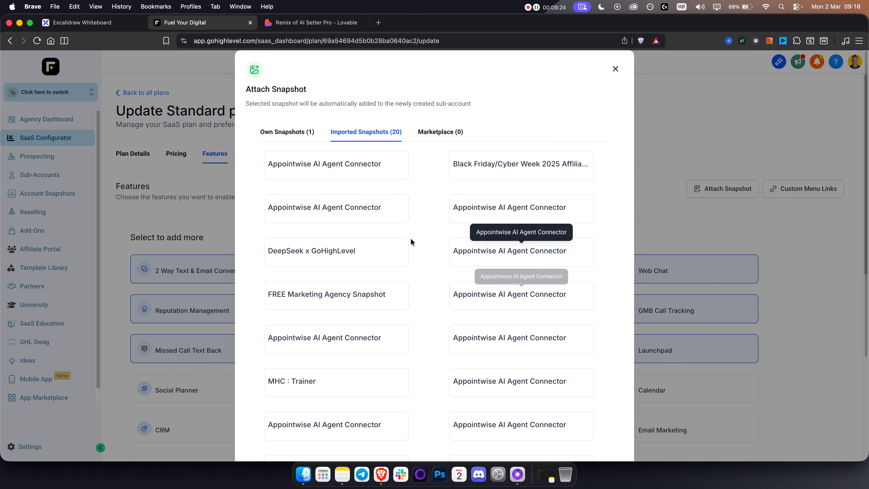
scroll(358, 243, "down", 4)
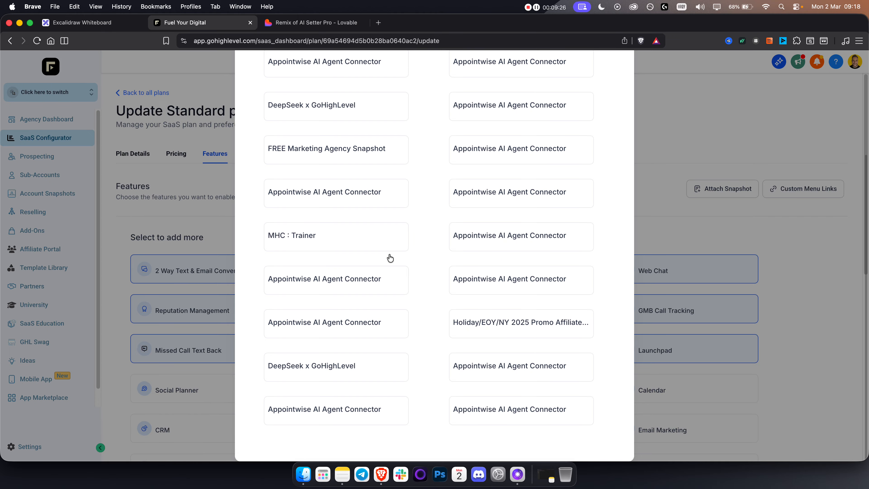
scroll(390, 258, "up", 4)
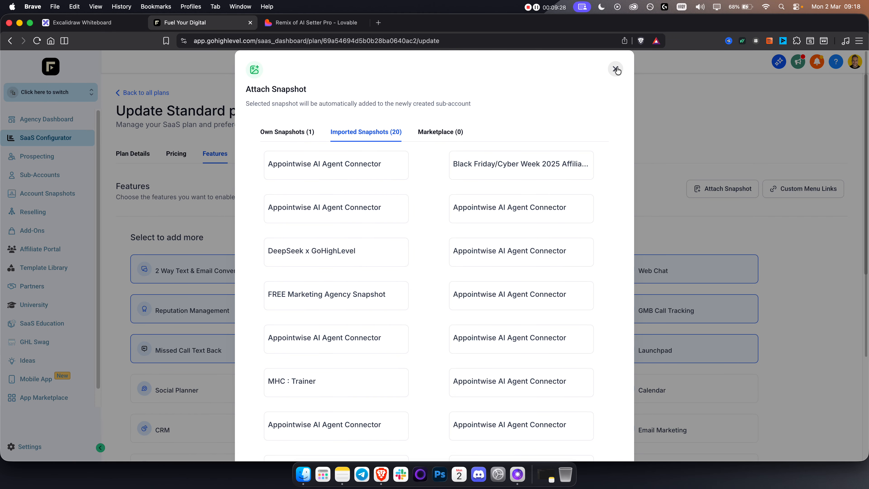
left_click(615, 69)
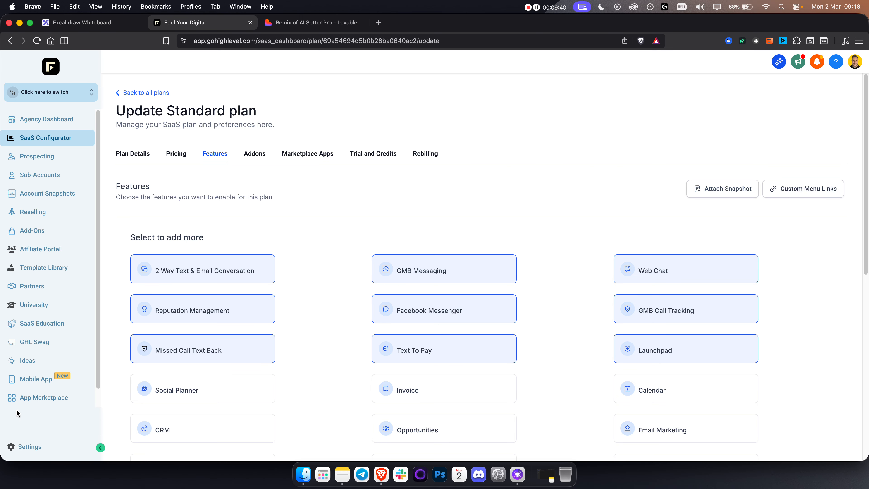
Review the title and URL of the Volume Up custom menu link available for the plan, without attaching it.
left_click(805, 189)
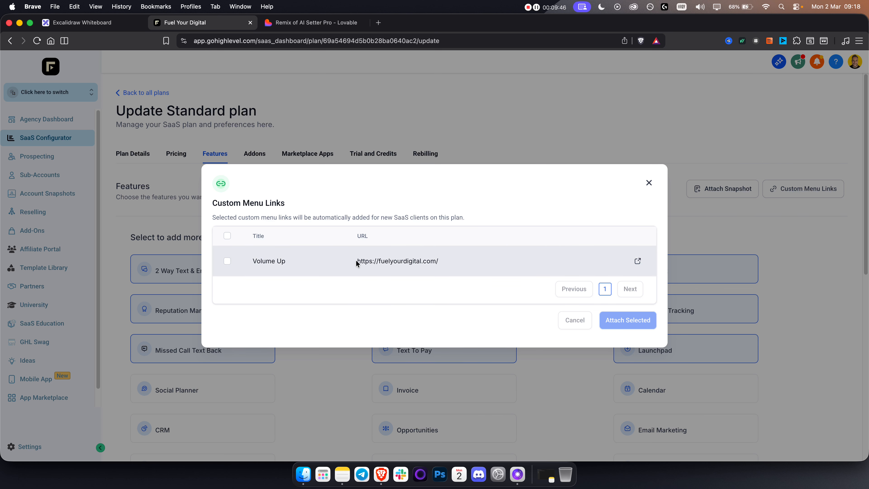
left_click_drag(251, 264, 286, 262)
triple_click(410, 261)
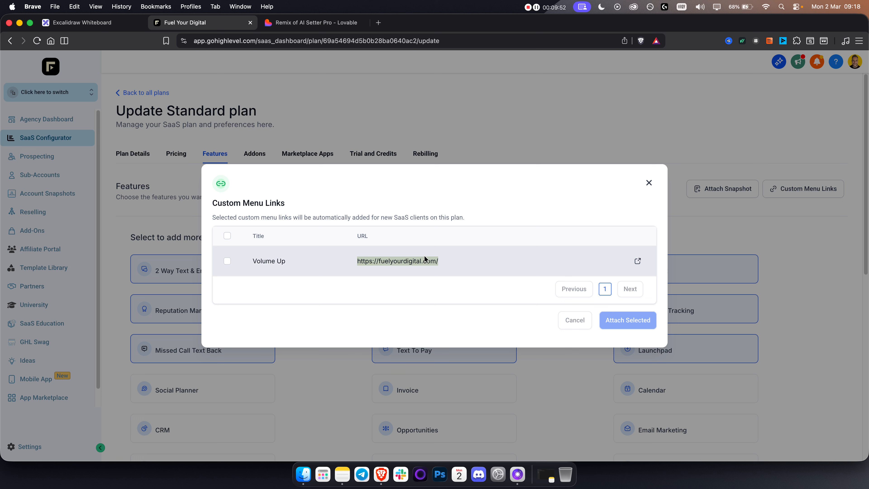
left_click_drag(253, 261, 293, 267)
left_click(296, 281)
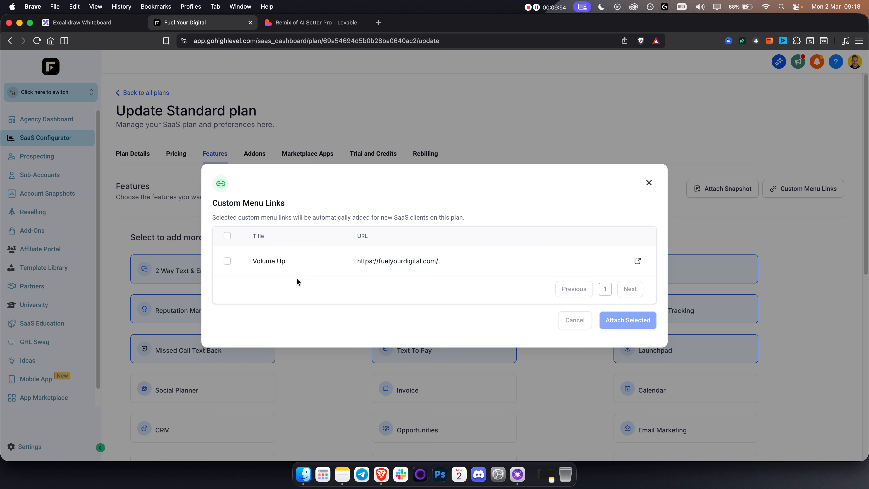
triple_click(412, 264)
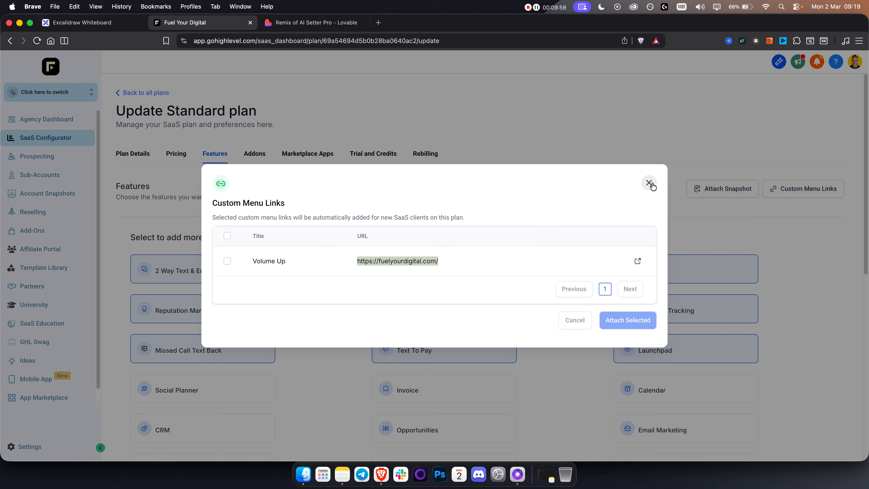
triple_click(268, 264)
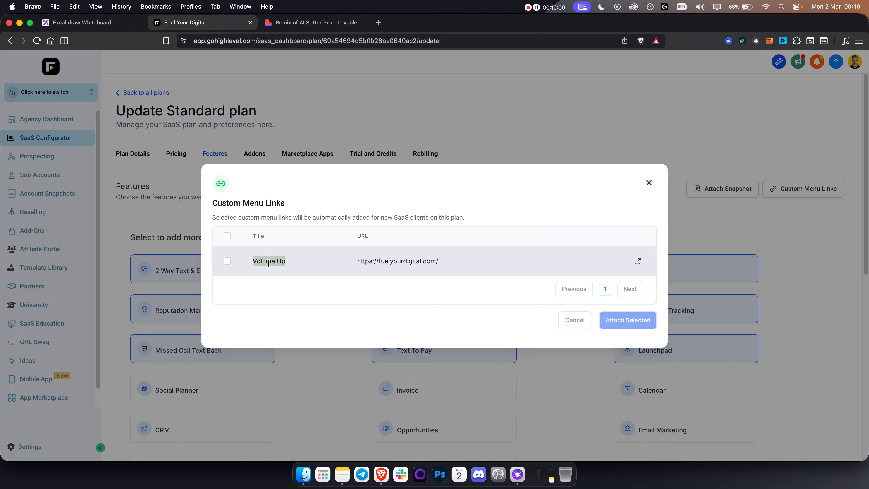
triple_click(386, 260)
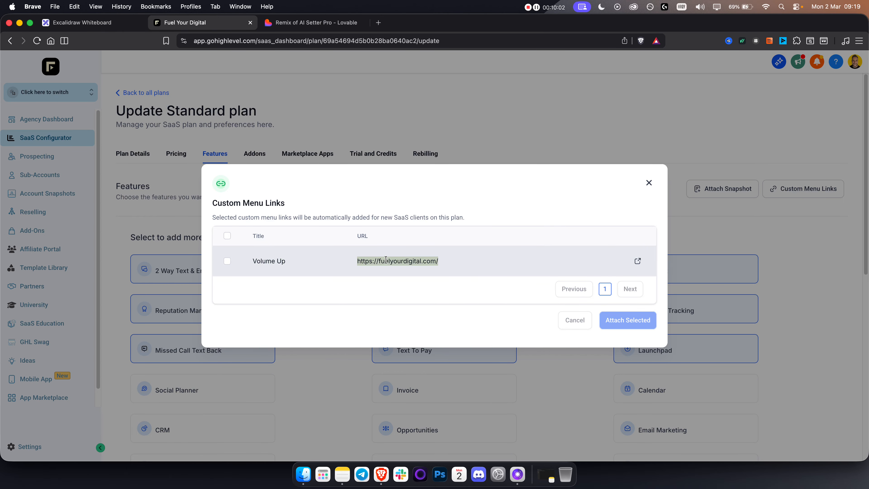
left_click(649, 182)
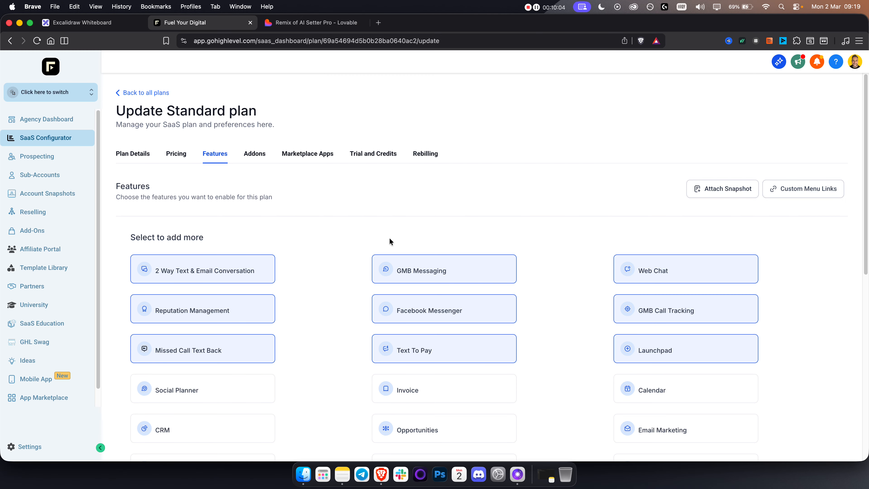
Deselect all enabled features of the Standard plan except Reputation Management, from 2 Way Text & Email Conversation through Launchpad.
scroll(303, 268, "down", 3)
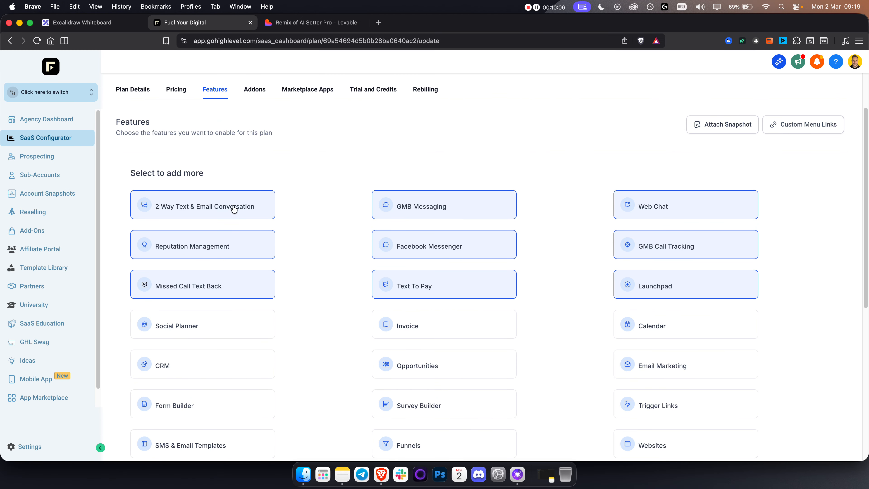
scroll(234, 209, "up", 2)
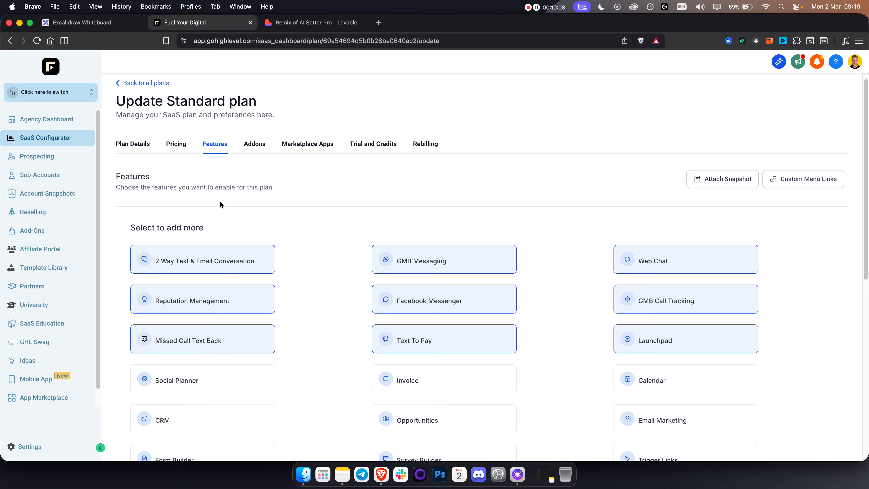
left_click(239, 267)
left_click(228, 300)
left_click(228, 299)
left_click(235, 332)
left_click(411, 337)
left_click(422, 299)
left_click(434, 265)
left_click(626, 262)
left_click(652, 301)
left_click(660, 332)
Enable the Invoice and Email Marketing features for the Standard plan.
scroll(508, 268, "down", 3)
left_click(432, 311)
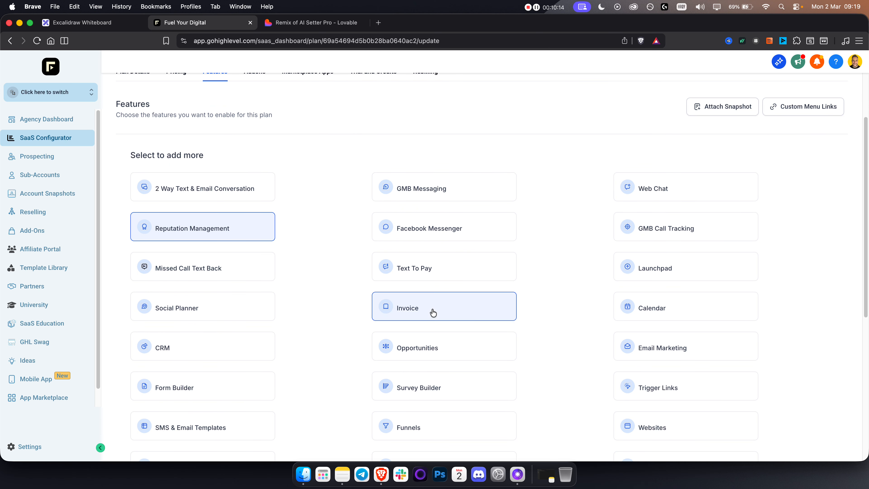
left_click(666, 353)
Look through the Standard plan's complete feature list down to QR Codes to check the current selection.
scroll(301, 298, "up", 3)
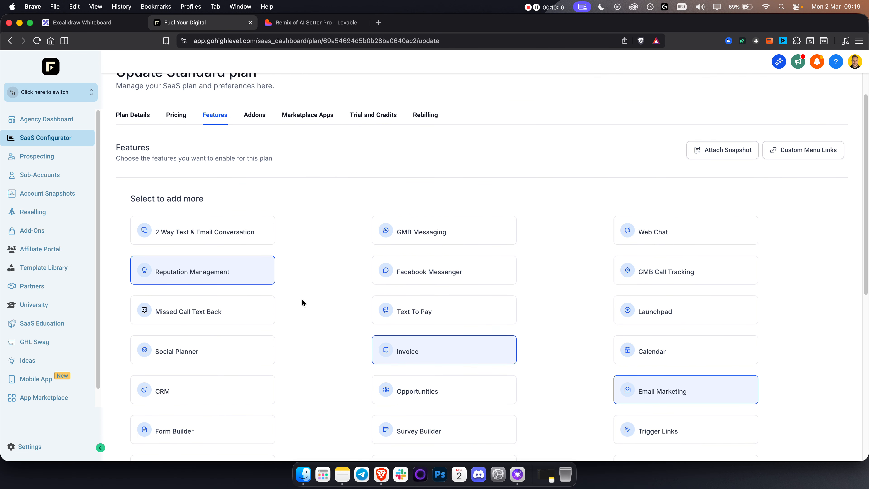
scroll(335, 298, "down", 6)
scroll(335, 299, "down", 7)
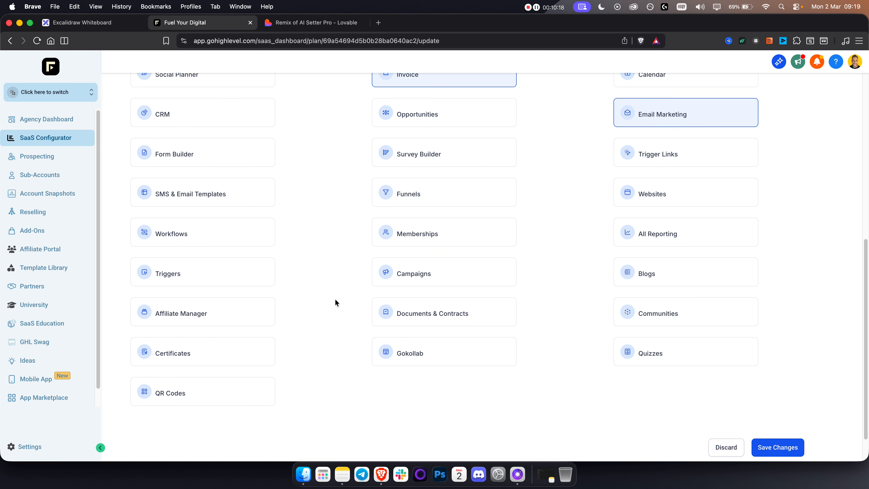
scroll(555, 328, "up", 10)
scroll(502, 326, "down", 10)
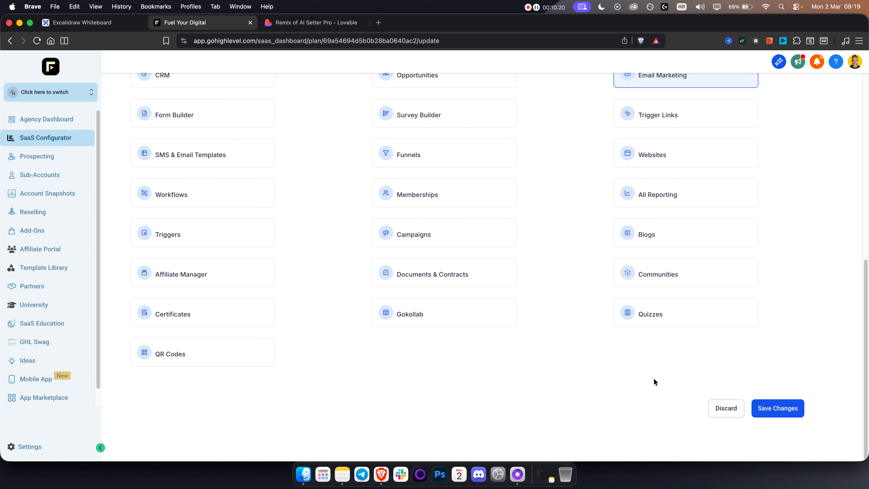
Save the Standard plan's feature selection and review the paid add-ons that can be included in the plan.
left_click(783, 409)
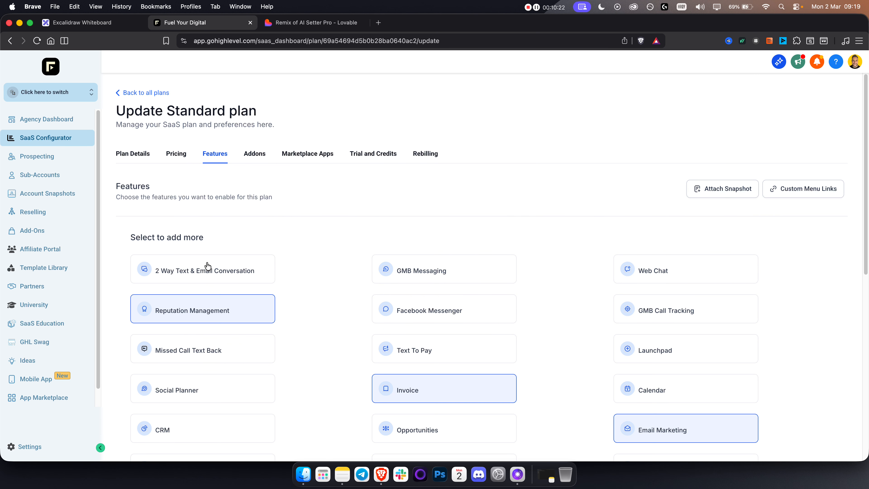
left_click(253, 154)
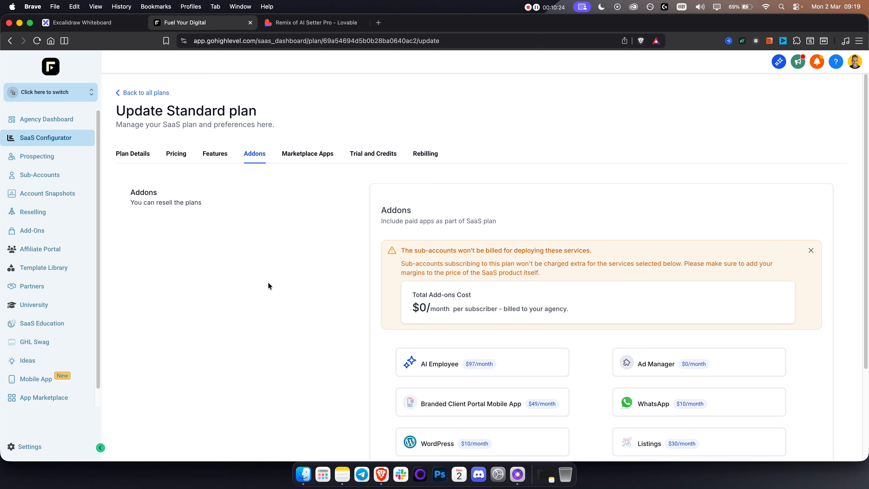
scroll(268, 283, "down", 2)
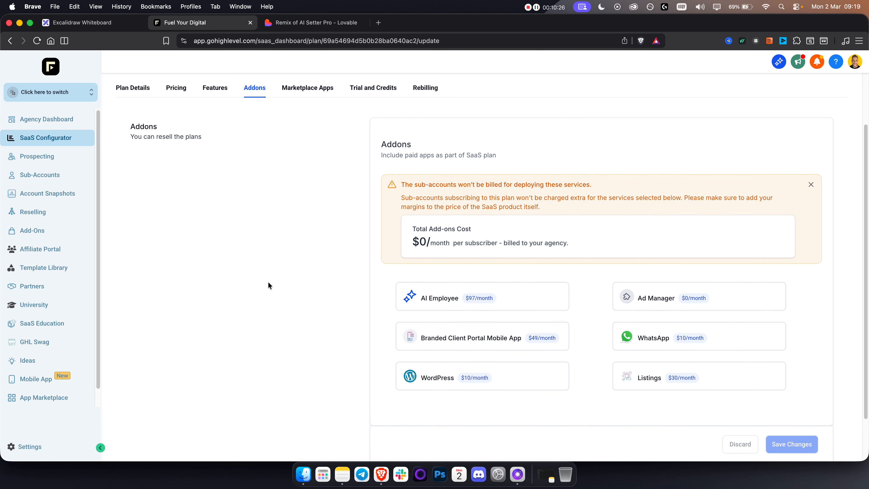
scroll(268, 282, "up", 2)
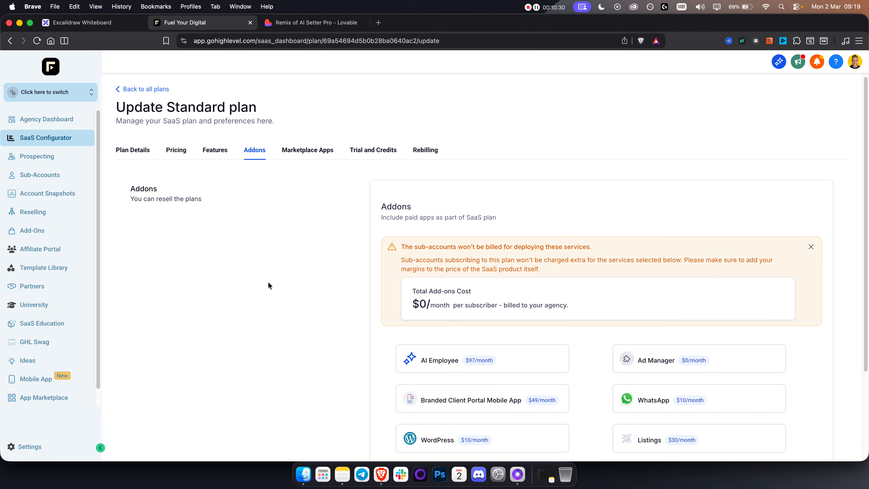
scroll(268, 282, "down", 1)
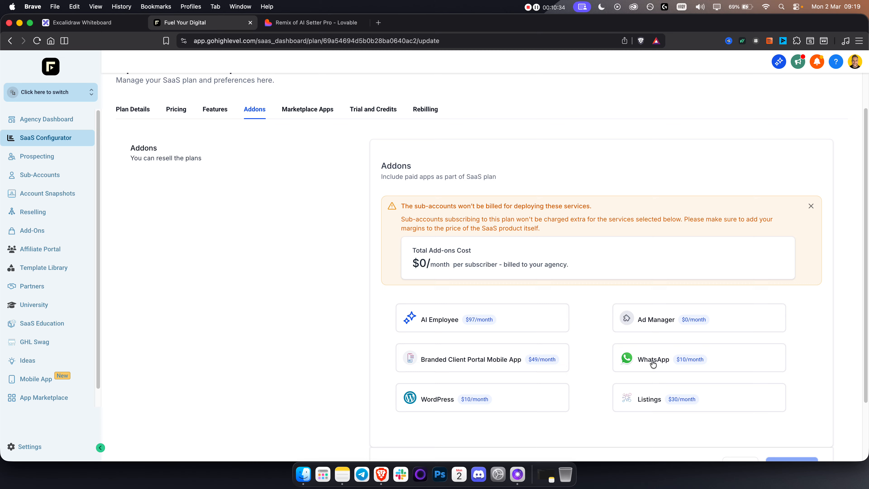
Try including the AI Employee and Branded Client Portal Mobile App add-ons one after the other, deselecting each again.
left_click(431, 321)
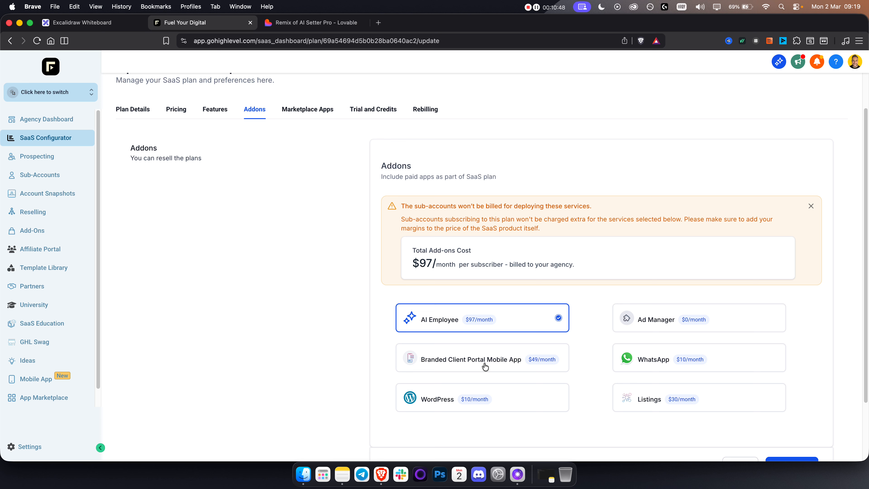
left_click(510, 327)
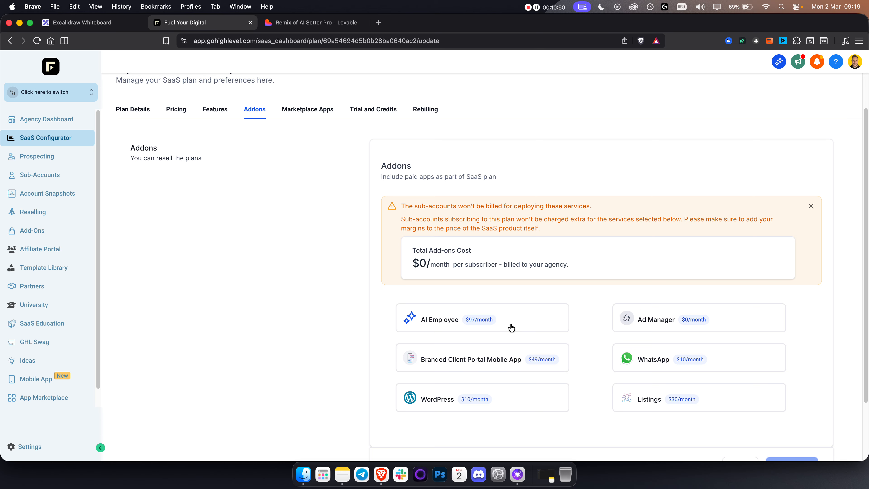
left_click(477, 364)
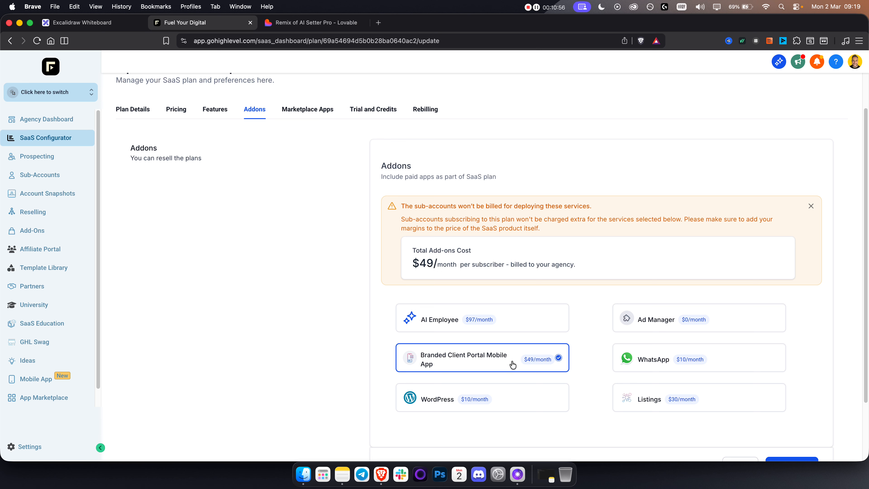
scroll(321, 322, "up", 2)
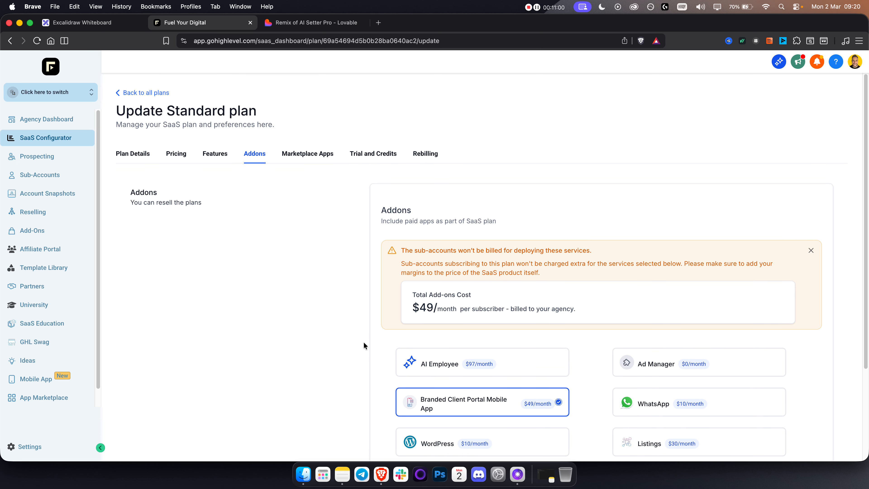
scroll(363, 344, "down", 3)
scroll(362, 337, "down", 1)
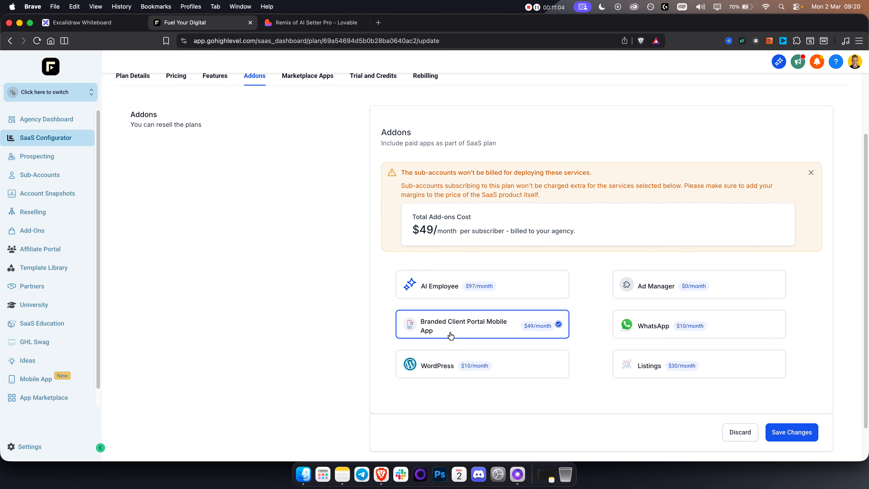
left_click(451, 334)
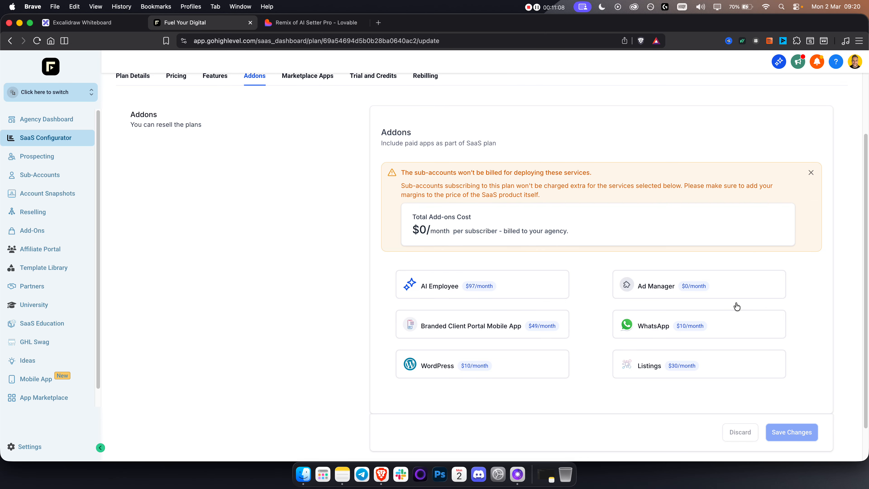
Browse the app marketplace from the Standard plan's marketplace app settings to see which apps can be installed.
scroll(268, 132, "up", 3)
left_click(306, 154)
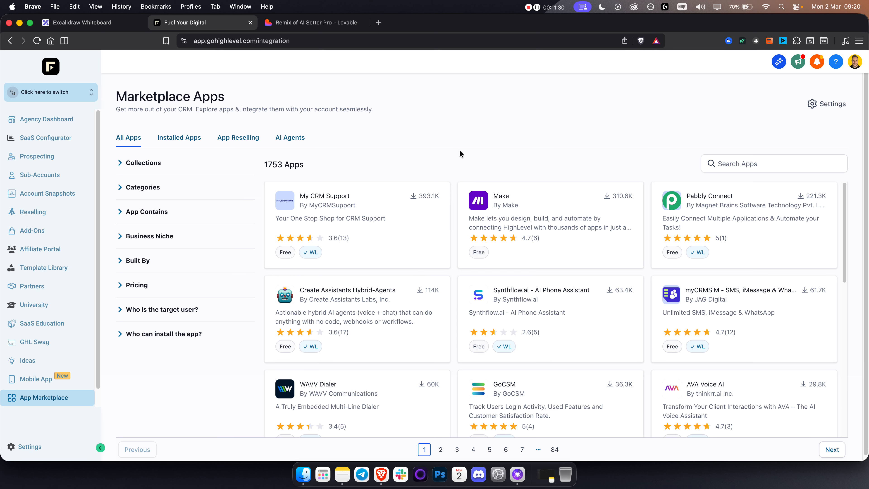
scroll(551, 233, "down", 2)
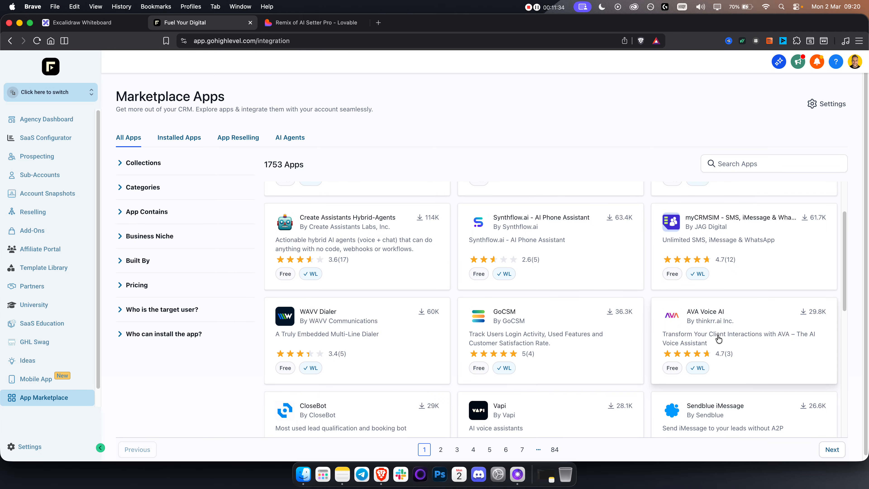
scroll(507, 352, "down", 2)
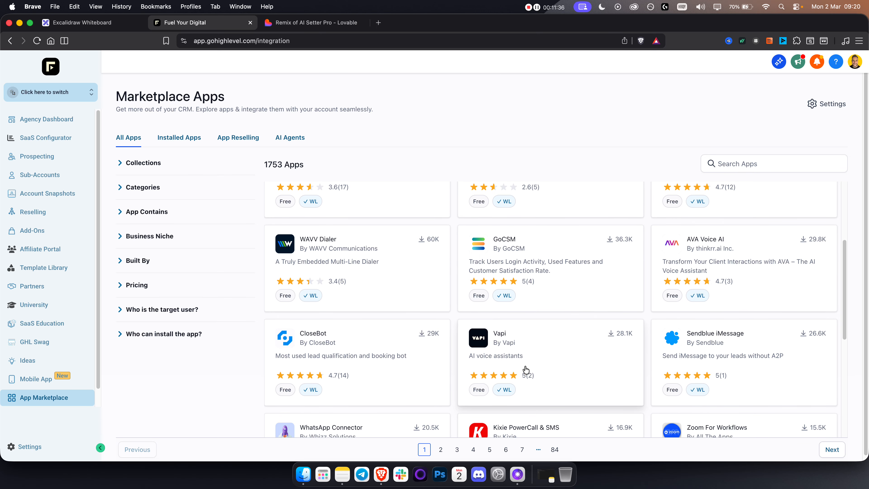
scroll(524, 365, "down", 2)
scroll(525, 362, "down", 3)
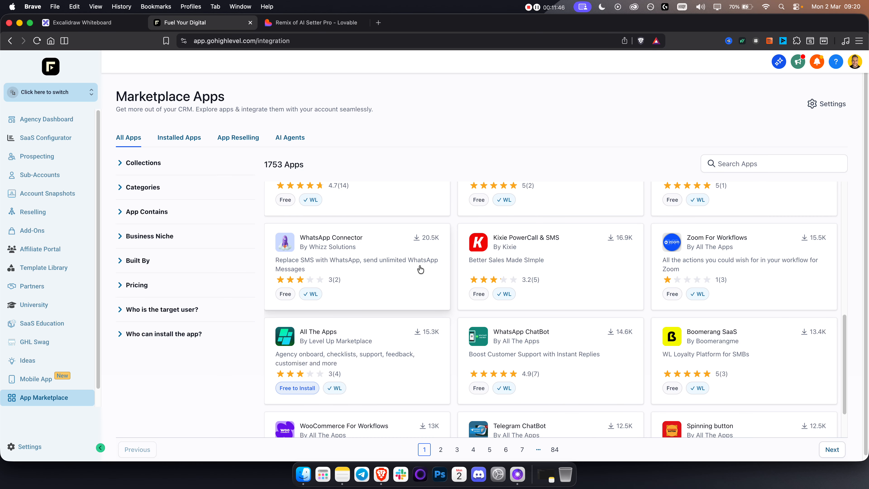
scroll(445, 272, "up", 9)
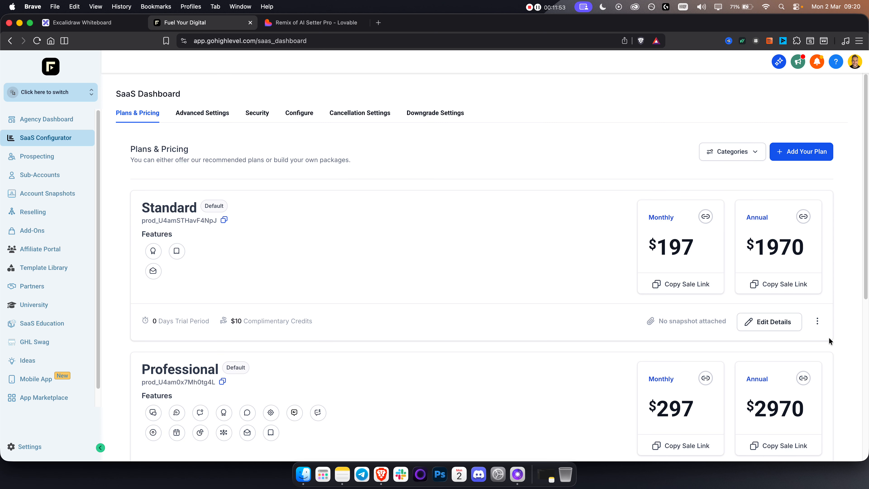
Reopen the Standard plan for editing and try including the CRM Connector marketplace app, removing it again.
left_click(766, 321)
left_click(325, 155)
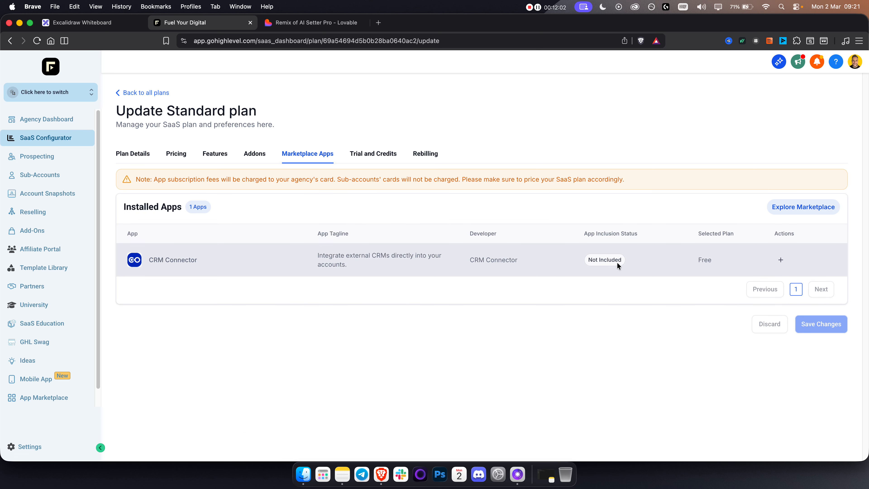
left_click(783, 263)
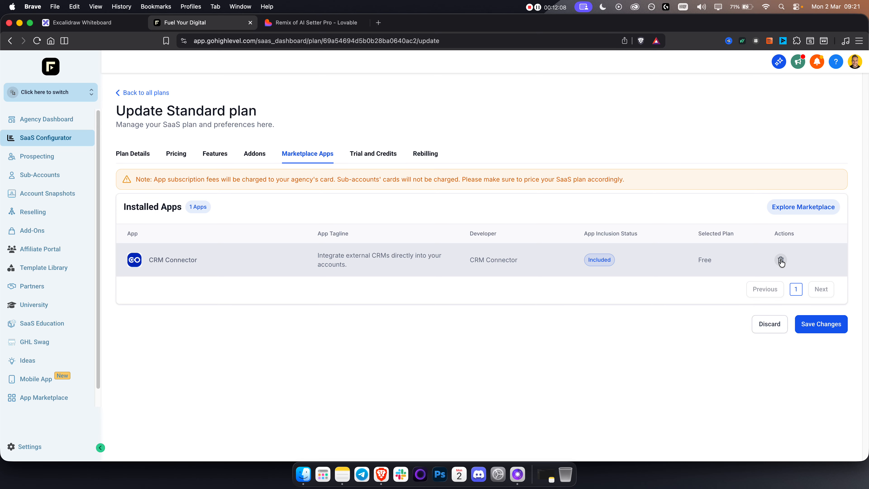
left_click(782, 263)
left_click(545, 279)
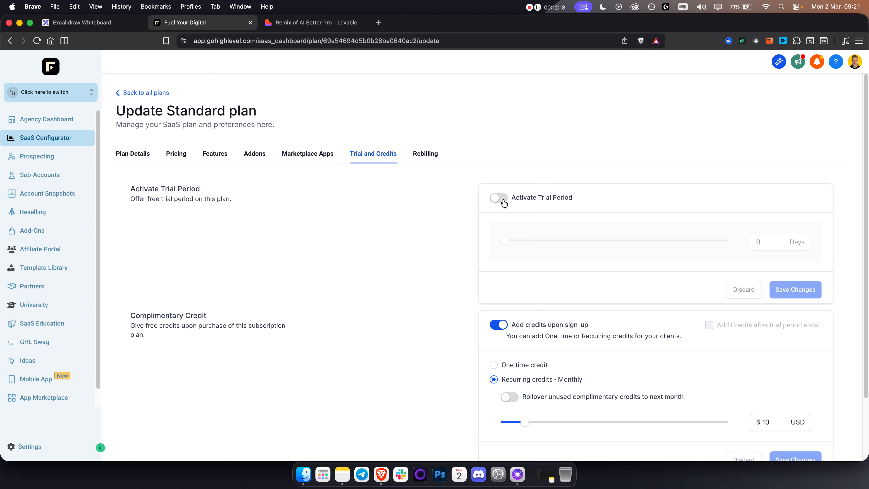
Activate a 7-day trial period for the Standard plan and save the change.
triple_click(549, 200)
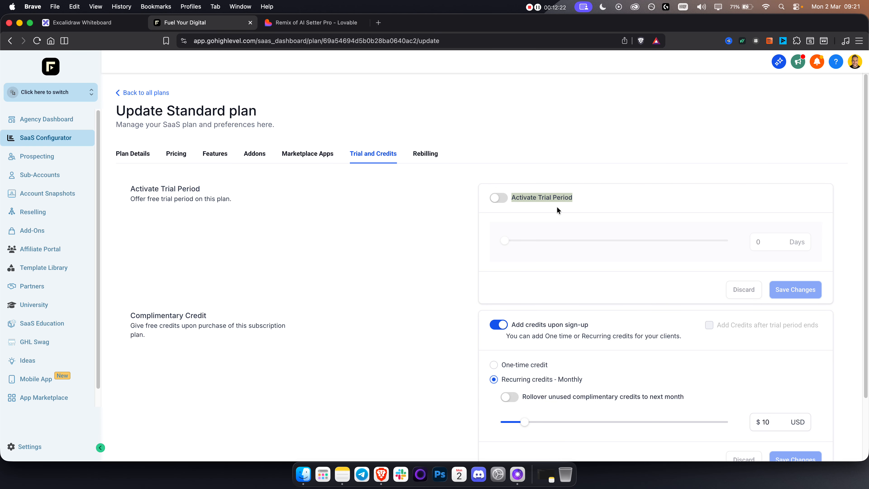
left_click(503, 202)
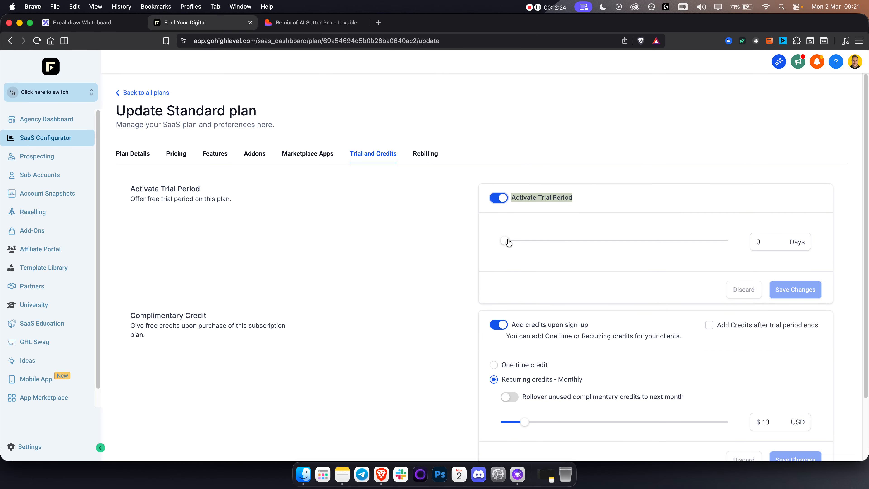
left_click_drag(507, 241, 555, 244)
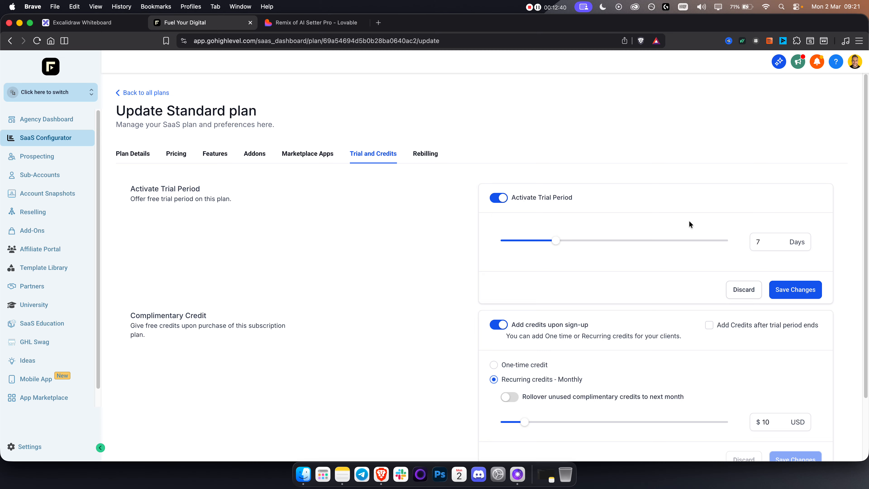
mouse_move(559, 241)
left_mouse_down()
mouse_move(533, 244)
mouse_move(554, 243)
left_mouse_up()
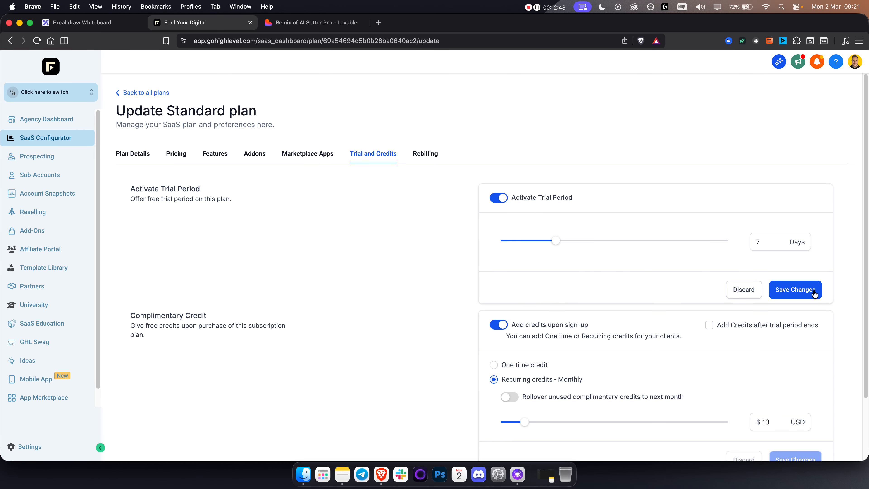
Try giving the Standard plan's complimentary credit as a one-time credit, switching it back to monthly recurring credits.
scroll(421, 302, "down", 3)
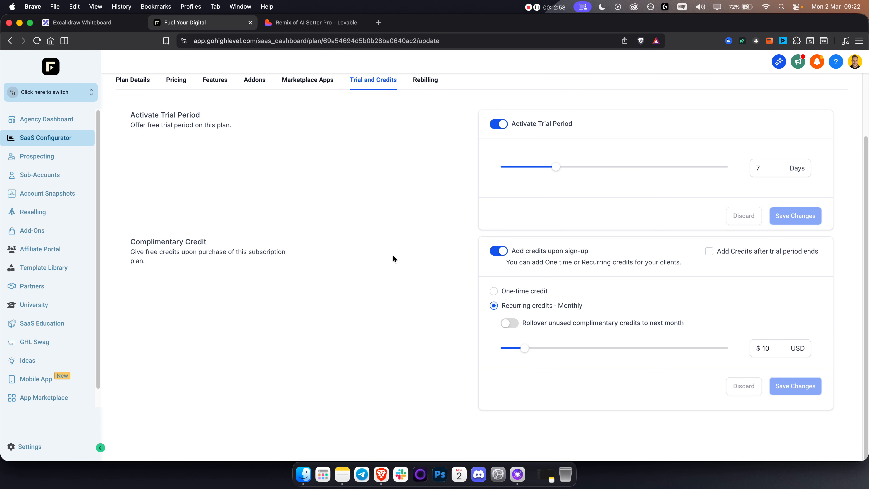
scroll(587, 330, "up", 1)
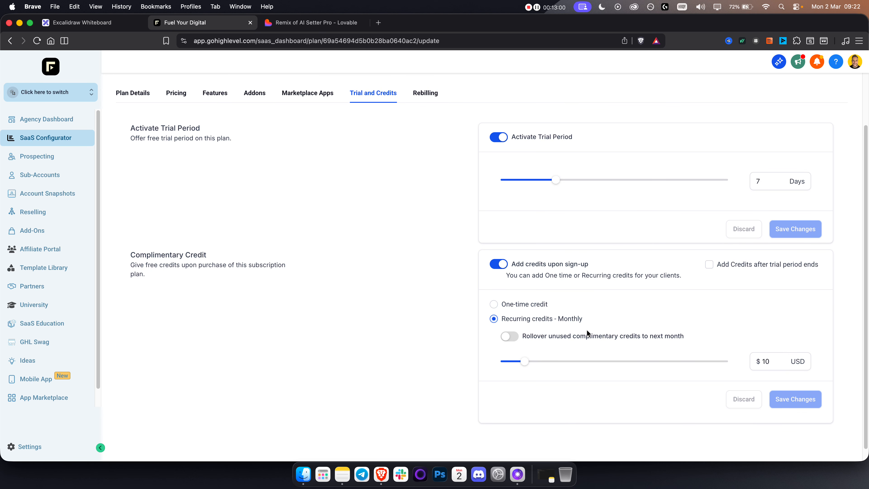
left_click(525, 305)
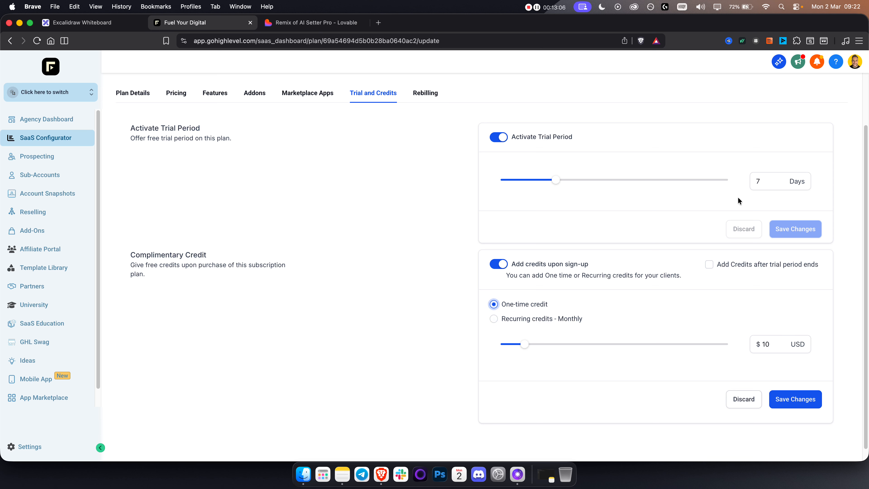
double_click(766, 344)
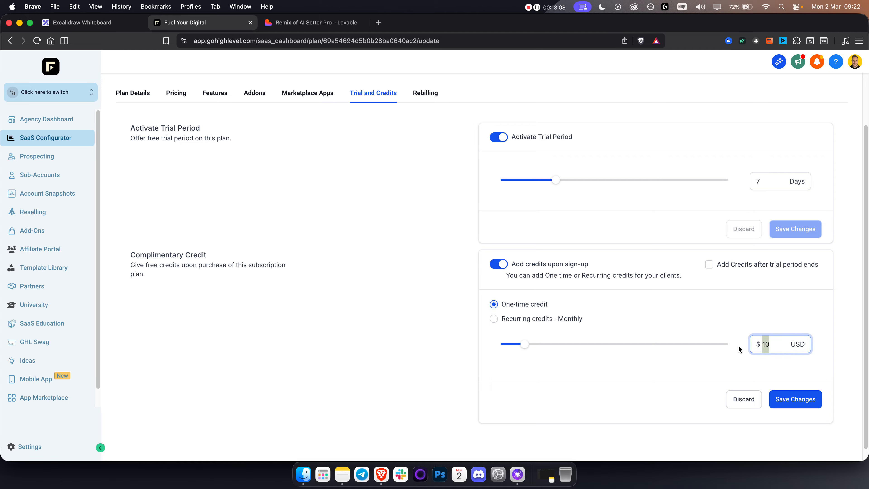
key("shift+Tab")
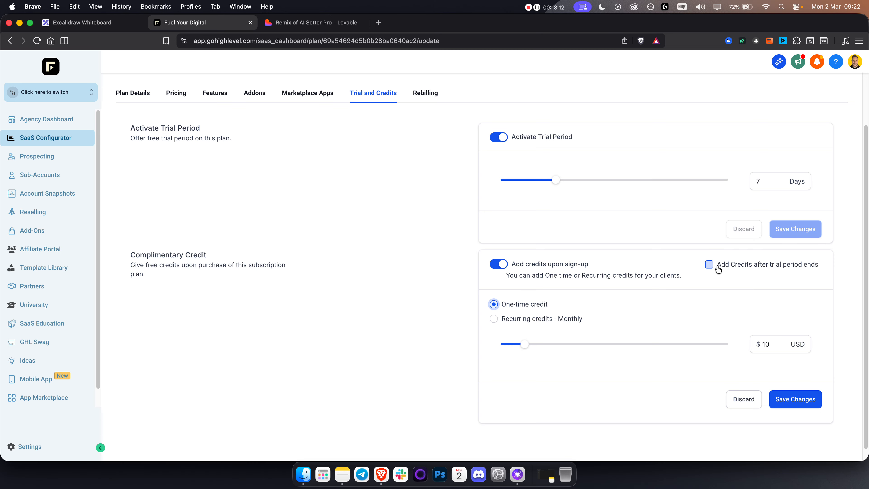
left_click(561, 318)
left_click(524, 304)
left_click(564, 325)
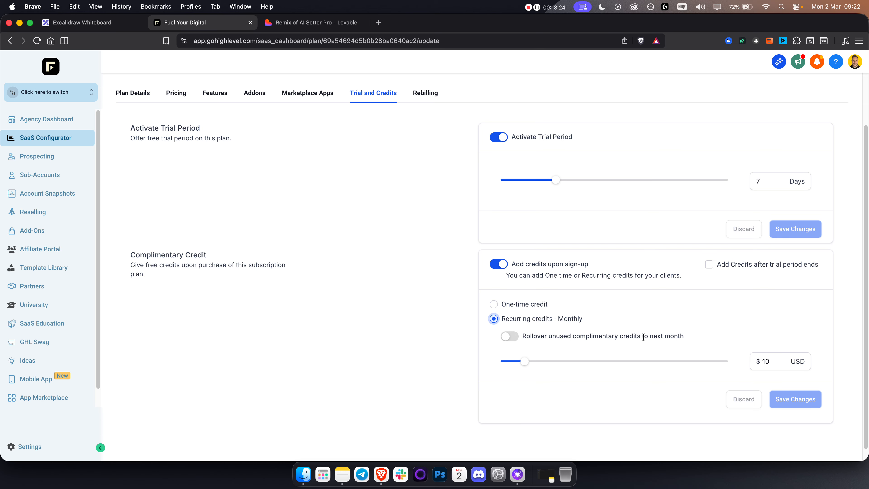
Set the Standard plan's Phone System rebilling markup margin to 3 times, checking the call and text message rates.
scroll(411, 271, "up", 1)
scroll(414, 265, "up", 3)
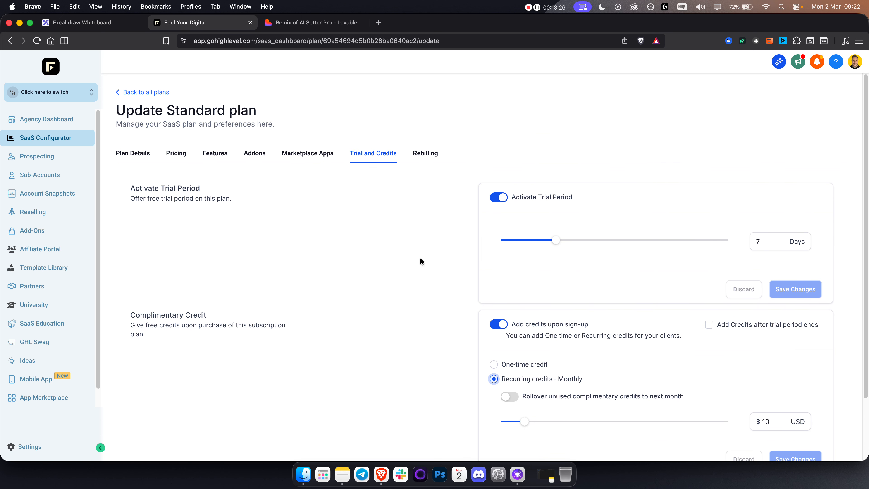
left_click(426, 155)
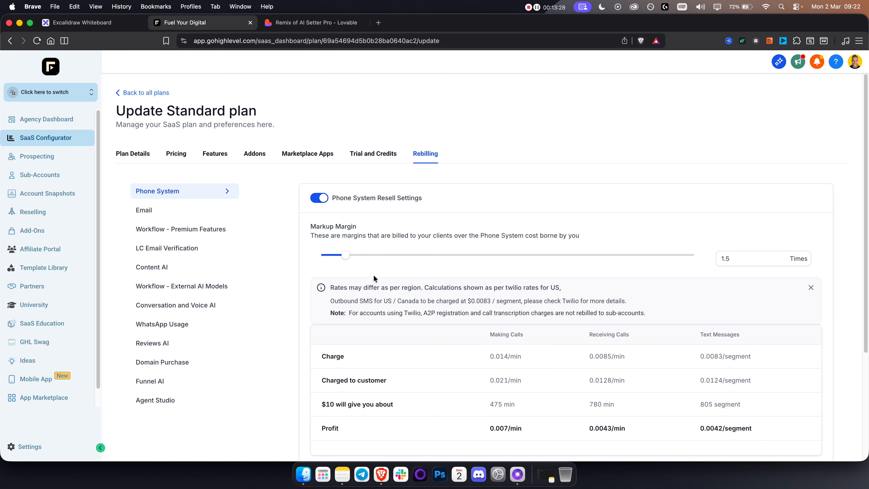
scroll(305, 277, "down", 2)
scroll(305, 277, "down", 1)
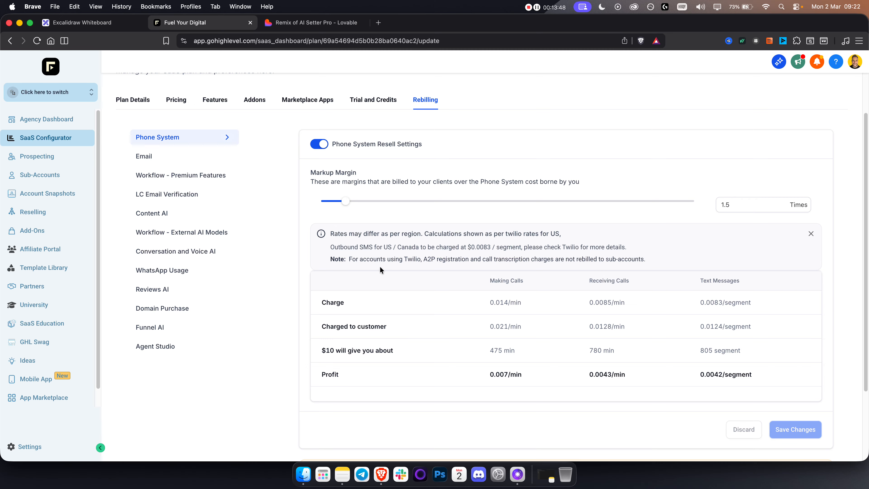
left_click_drag(700, 280, 740, 281)
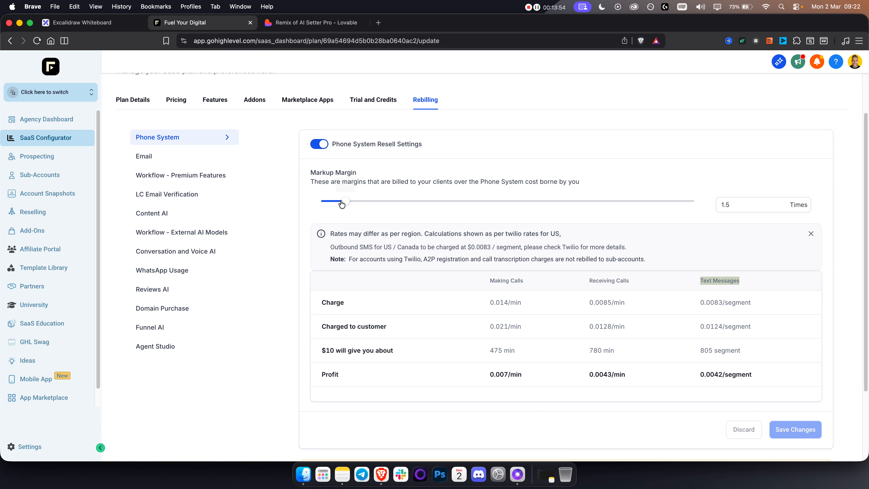
mouse_move(344, 203)
left_click_drag(345, 203, 406, 203)
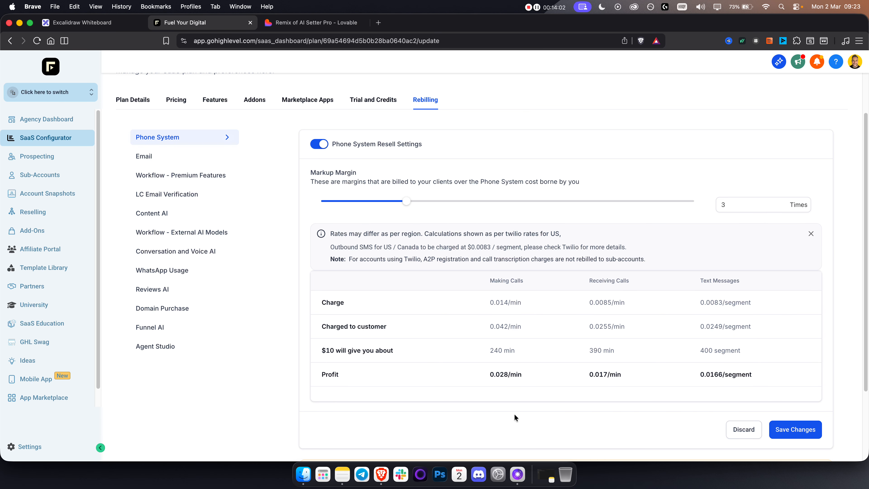
mouse_move(404, 204)
mouse_move(404, 204)
left_mouse_down()
mouse_move(698, 204)
mouse_move(408, 204)
left_mouse_up()
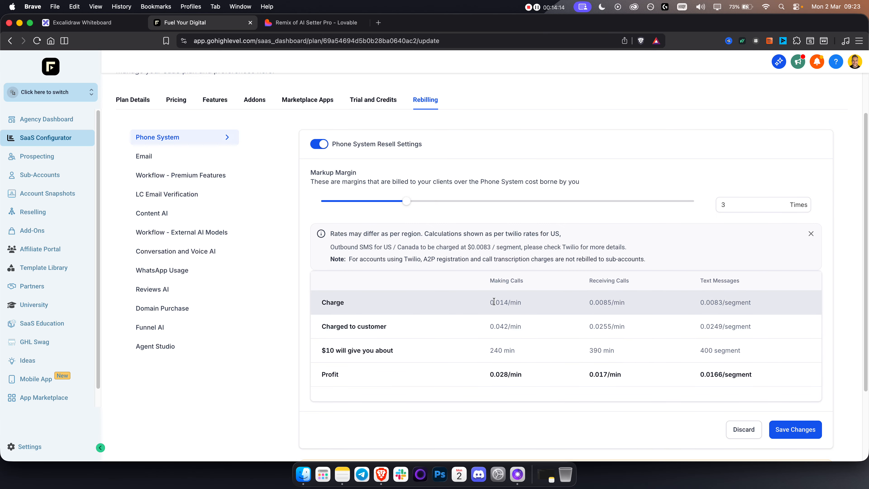
Review the Standard plan's $10 call minutes, call profit, and rebilling settings for Email, Workflow - Premium Features and LC Email Verification.
triple_click(501, 351)
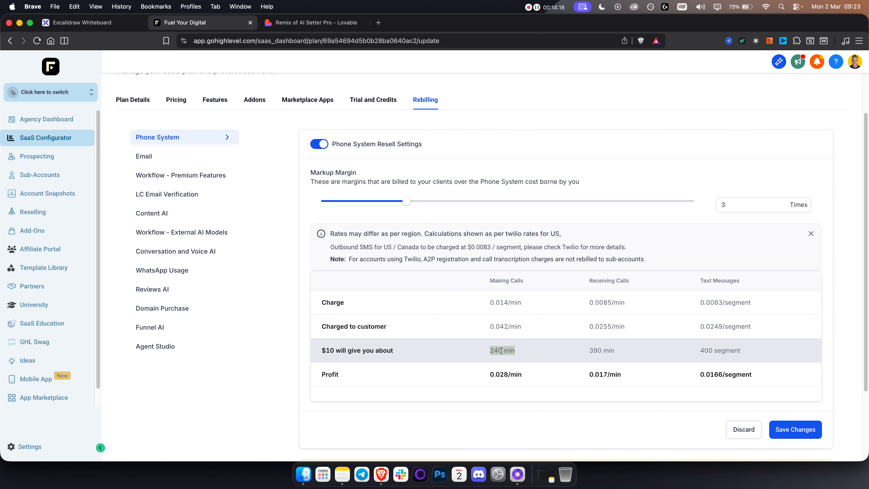
triple_click(503, 375)
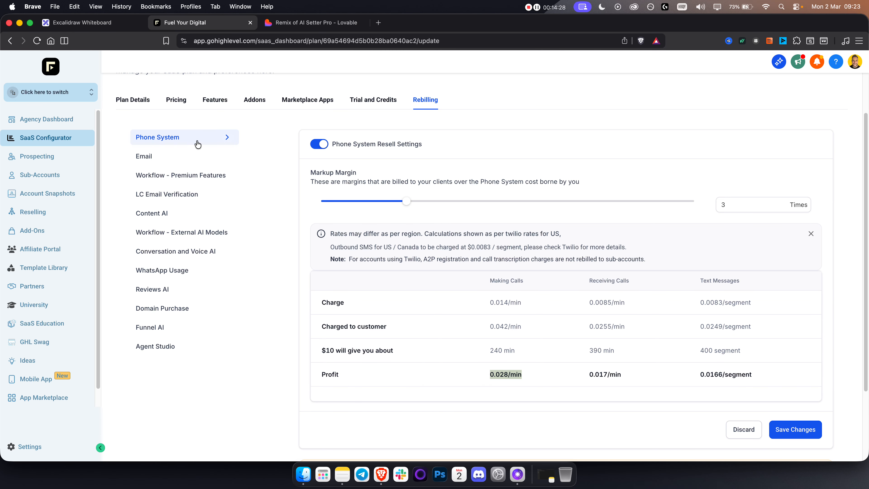
left_click(156, 159)
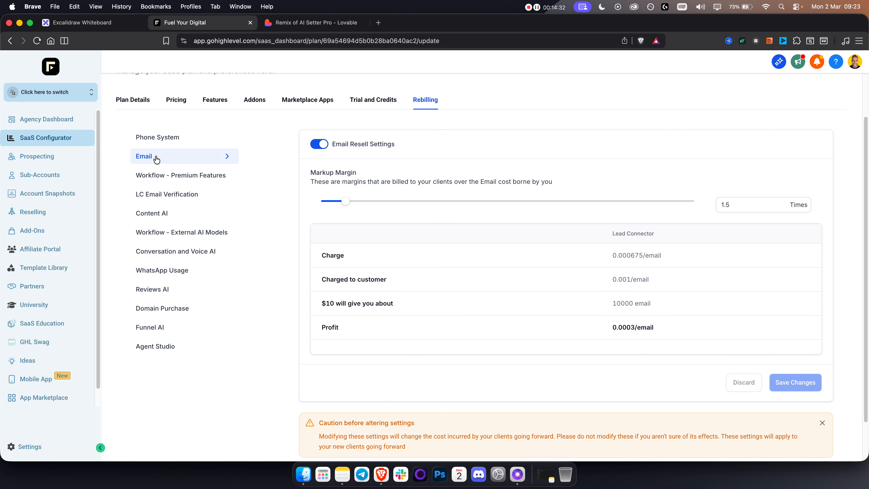
left_click(160, 180)
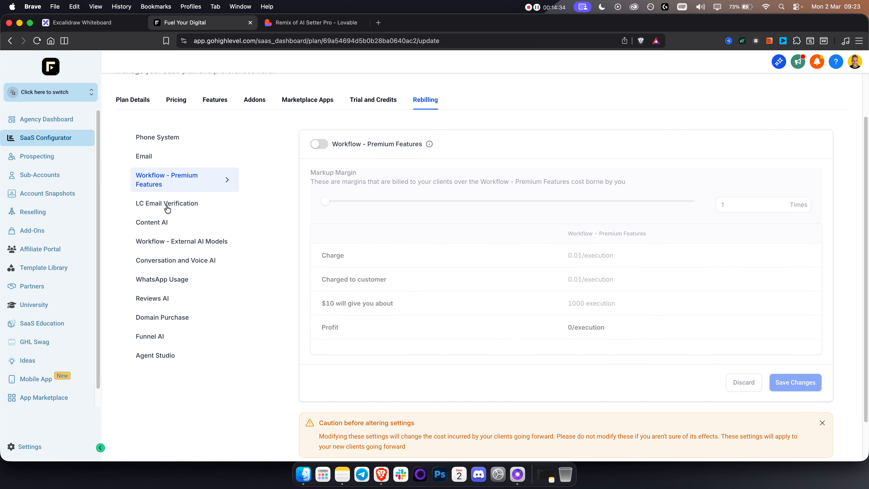
left_click(196, 204)
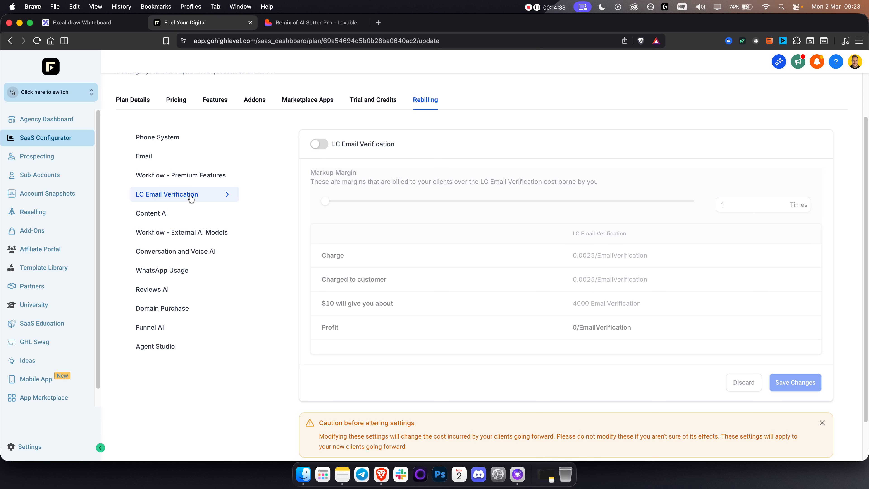
Try enabling LC Email Verification rebilling for the Standard plan and adjusting its markup margin.
left_click(321, 146)
mouse_move(327, 202)
left_mouse_down()
mouse_move(367, 203)
mouse_move(319, 202)
left_mouse_up()
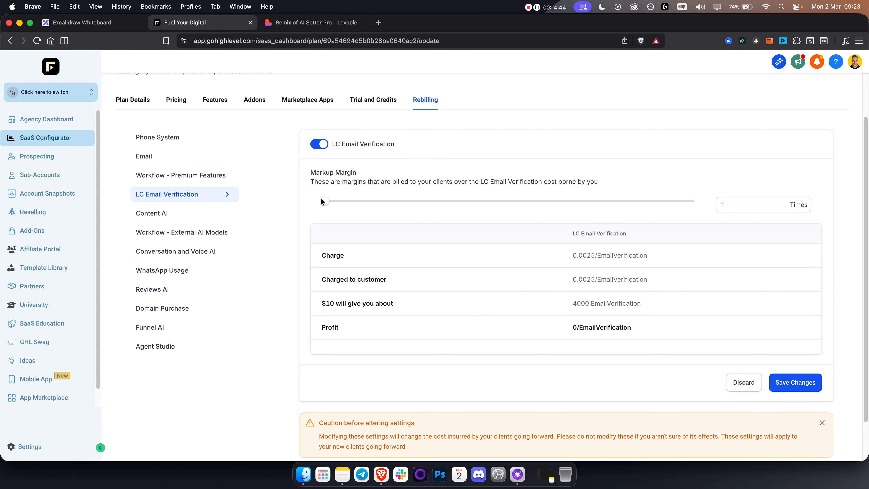
mouse_move(329, 203)
Recheck the Standard plan's Phone System rebilling rates and return to the Plans & Pricing overview.
left_click(156, 141)
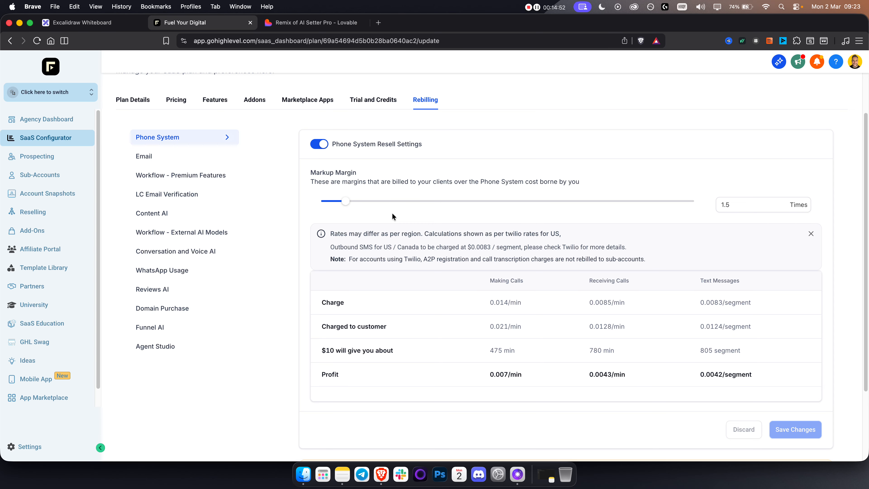
mouse_move(346, 206)
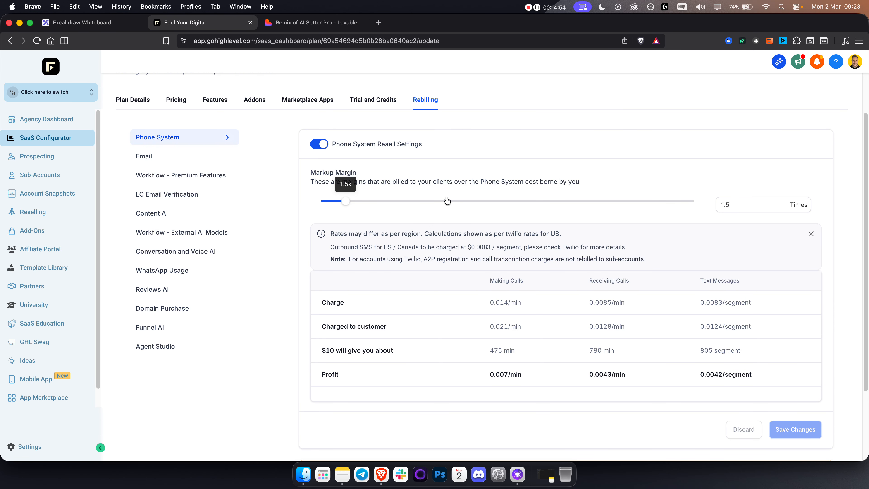
scroll(327, 208, "down", 3)
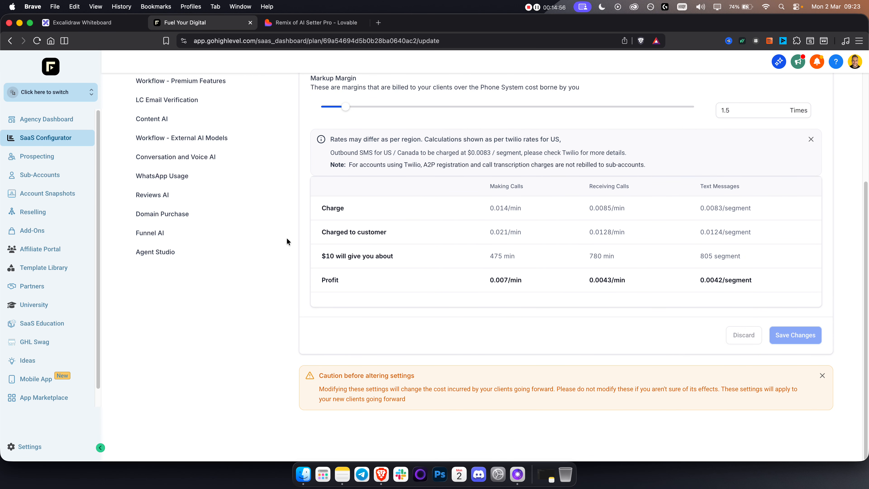
scroll(283, 229, "up", 5)
left_click(122, 93)
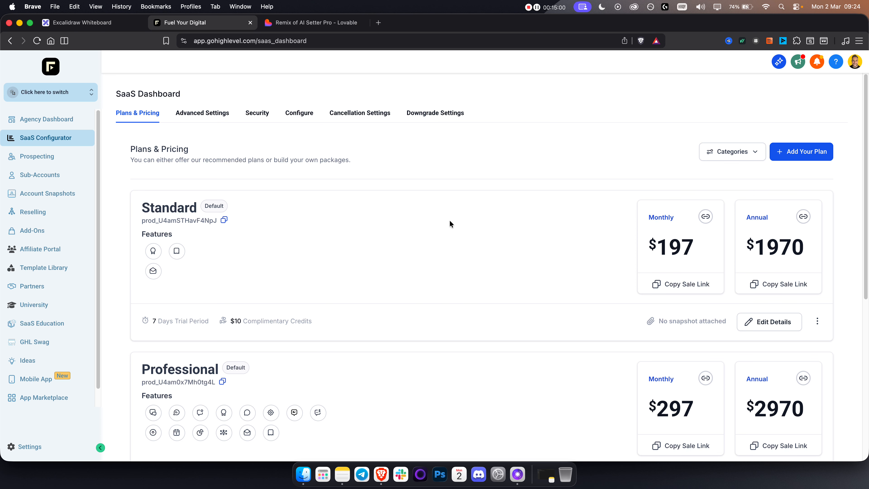
scroll(450, 222, "down", 2)
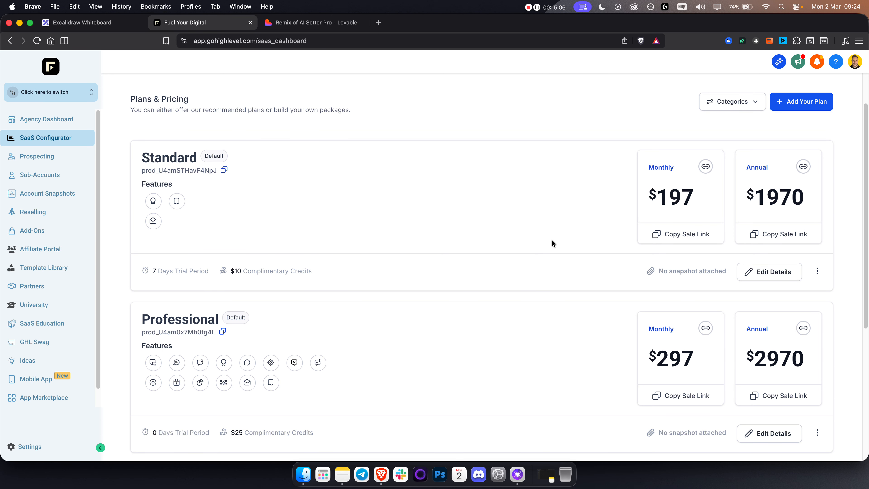
View the Standard plan's monthly price link in Stripe, and copy that plan's monthly sale link.
left_click(706, 168)
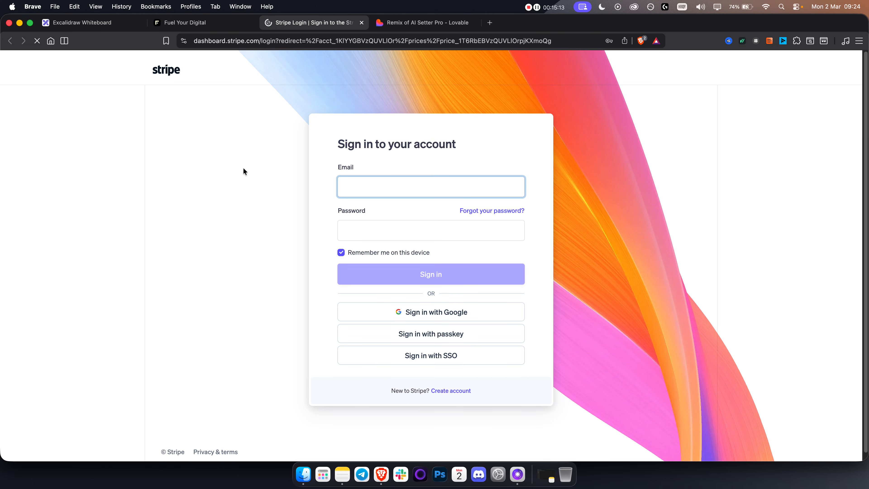
left_click(204, 23)
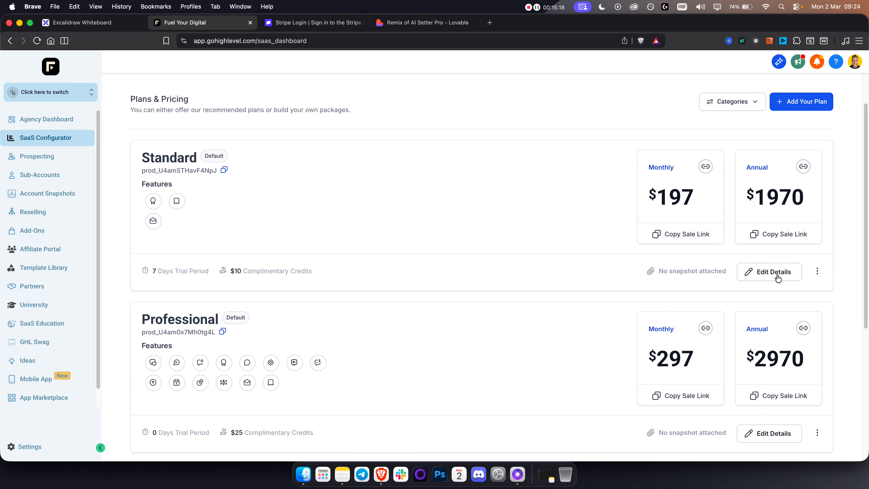
left_click(691, 236)
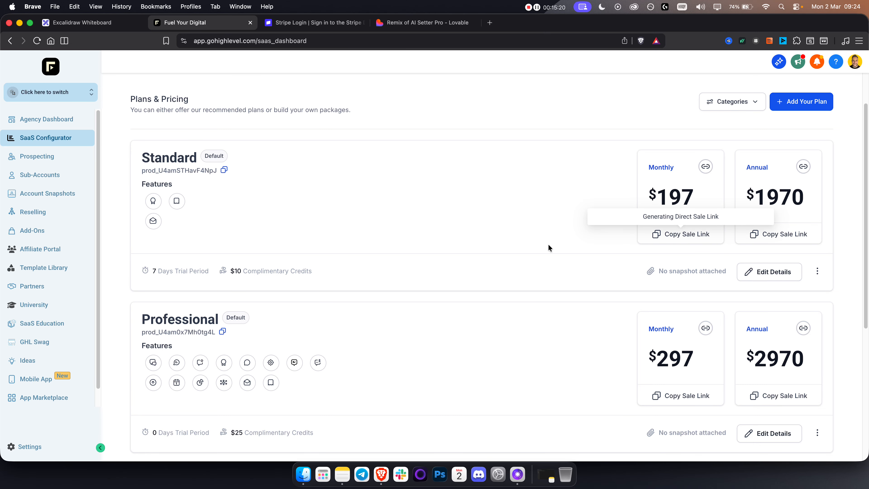
left_click(309, 23)
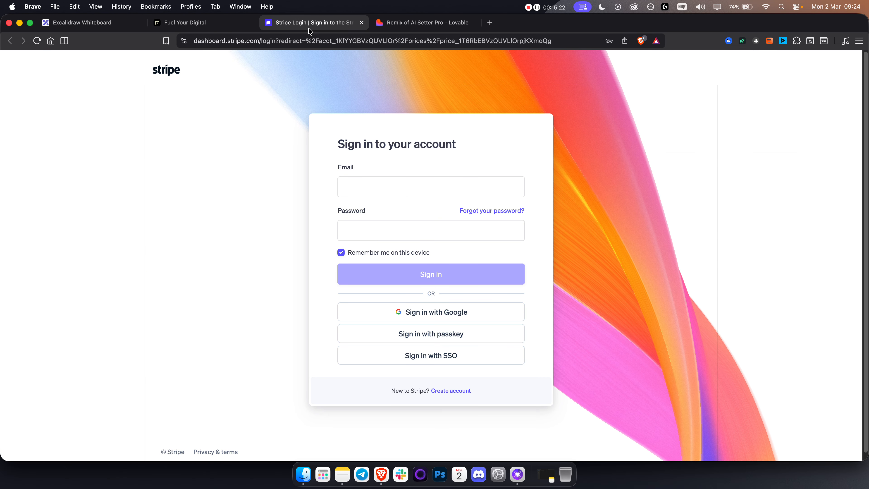
left_click(308, 36)
type("https://buy.stripe.com/28E3cubtI6YF2WR1oG2kw1Bz")
key("Return")
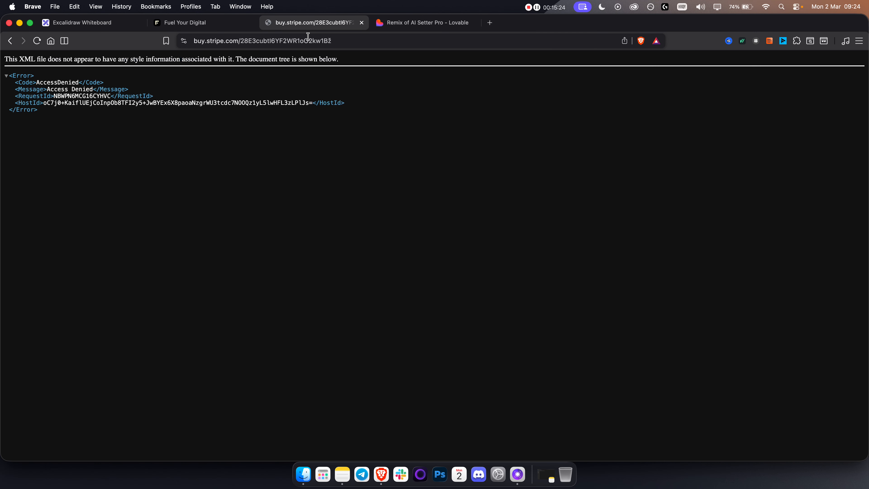
left_click(308, 41)
type("https://buy.stripe.com/28E3cubtl6YF2WR1oG2kw1B")
key("Return")
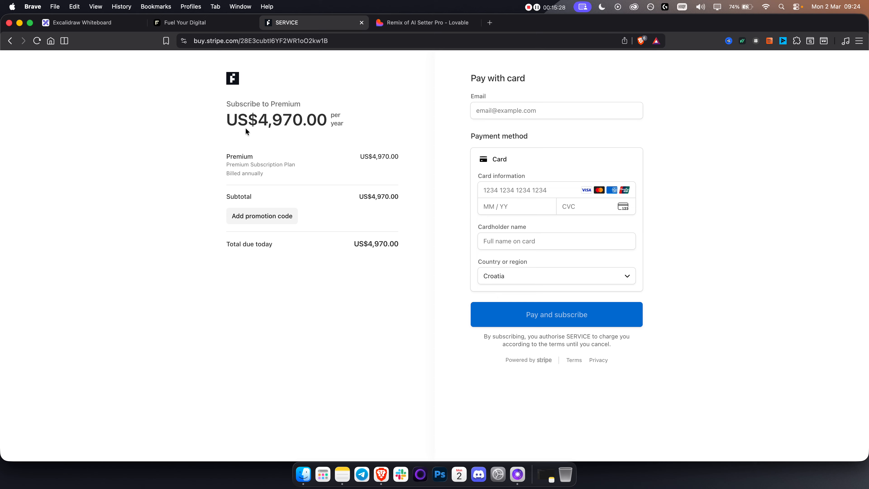
Examine the Stripe checkout page's subscription price and billing period, comparing them with the plans in the SaaS dashboard.
triple_click(313, 118)
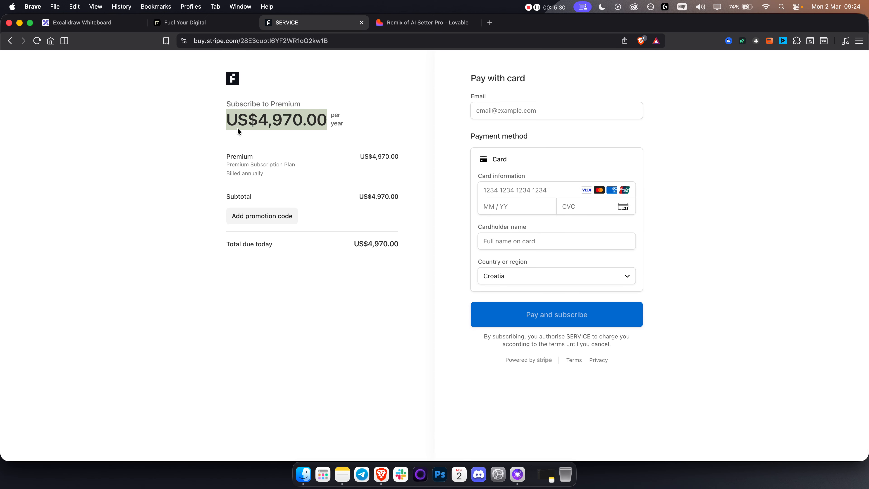
left_click(206, 131)
left_click(207, 162)
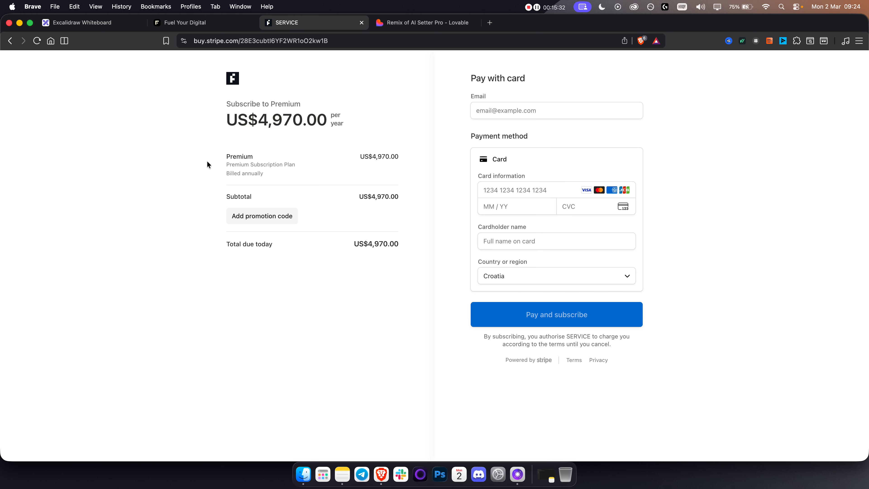
left_click(185, 22)
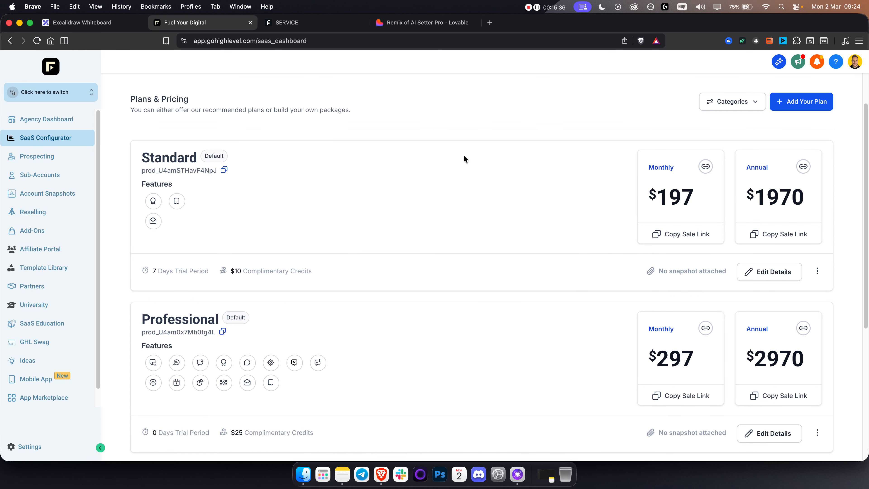
left_click(284, 23)
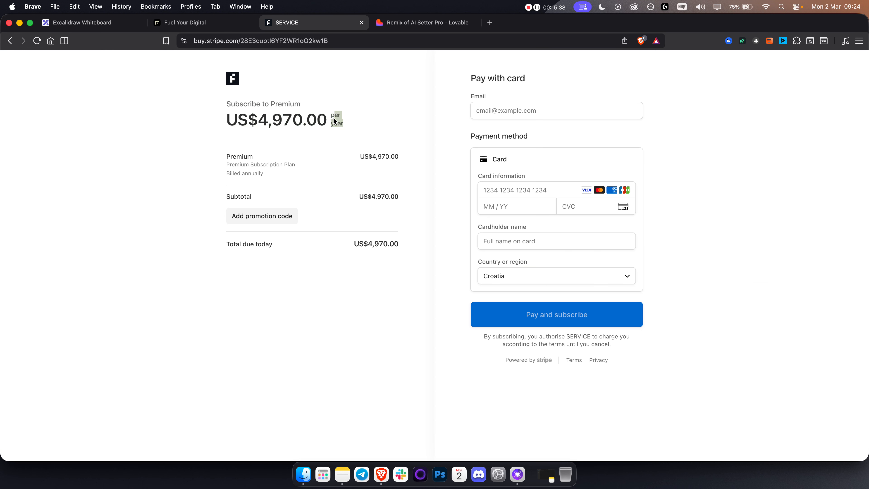
triple_click(297, 120)
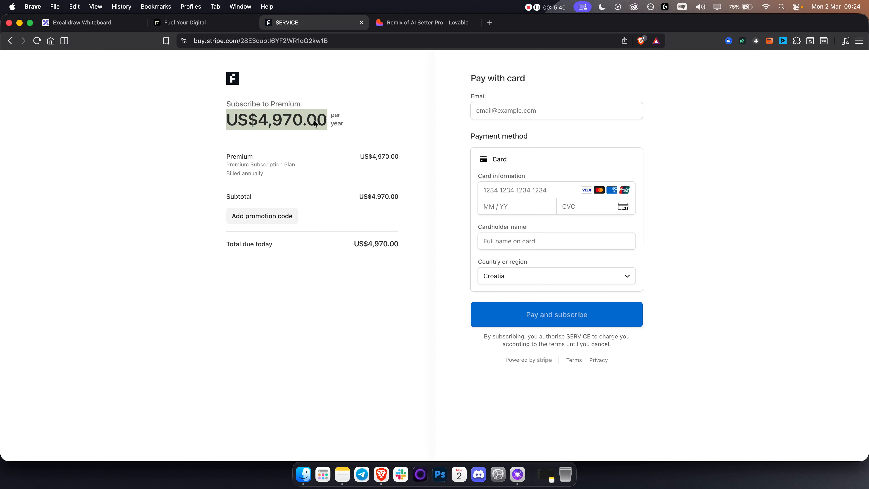
Return to the SaaS dashboard and copy the Standard plan's monthly sale link again.
left_click(202, 22)
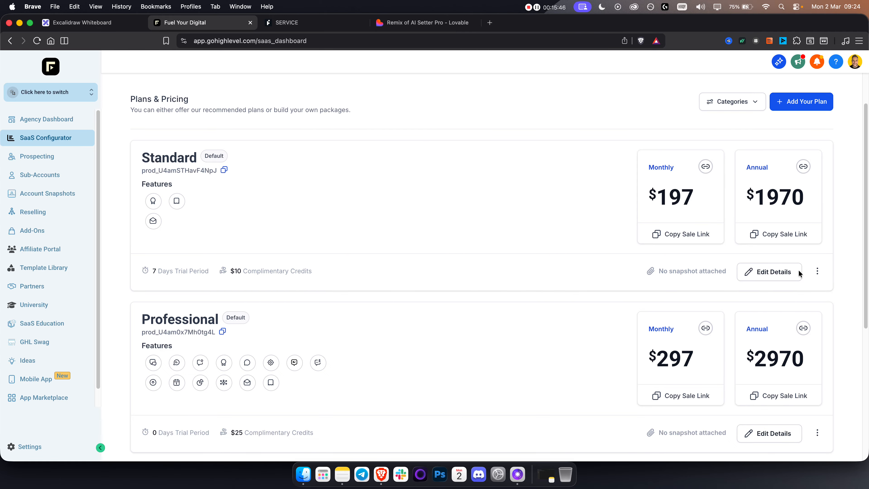
left_click(687, 234)
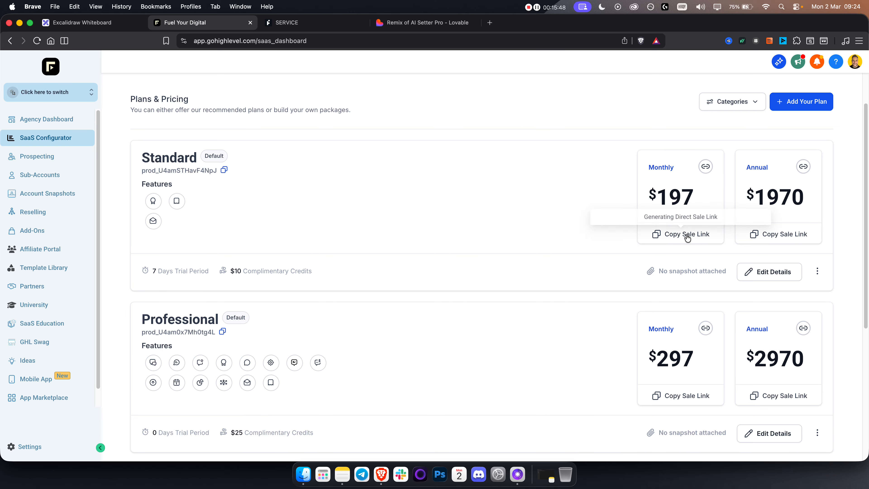
left_click(503, 226)
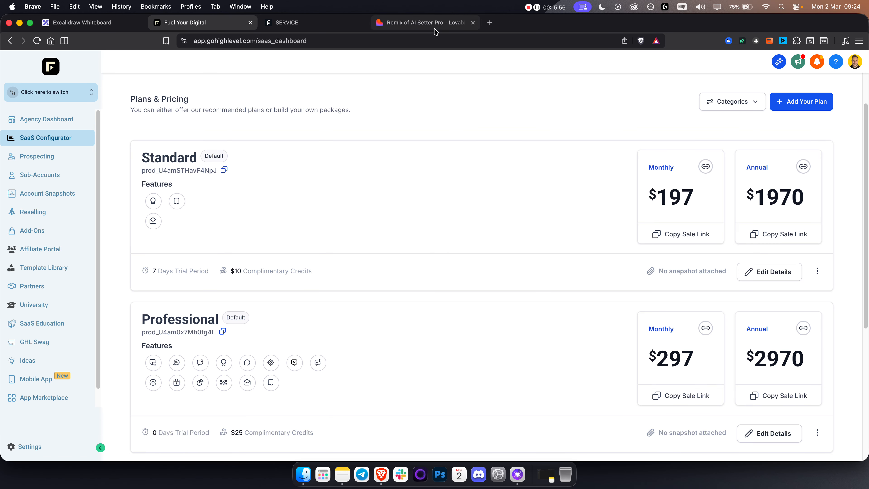
Switch to the Lovable project, find the landing page's three-tier pricing section and dismiss the chat bubble.
left_click(427, 24)
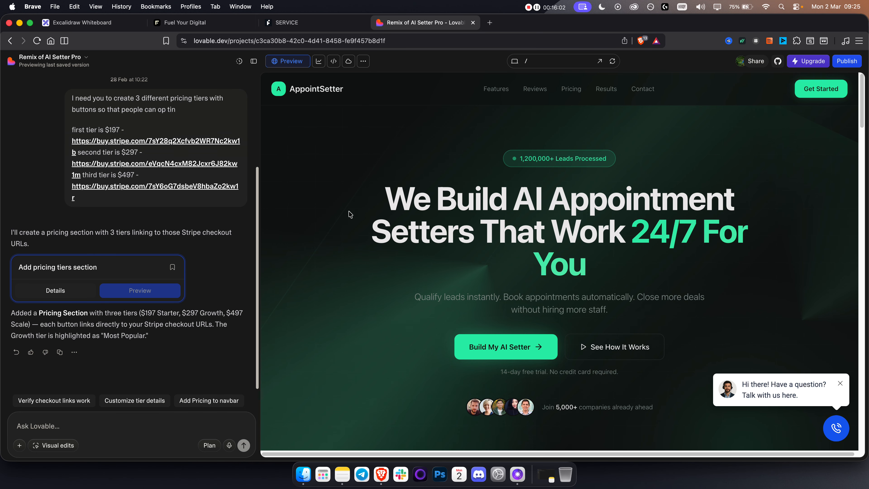
scroll(345, 209, "down", 20)
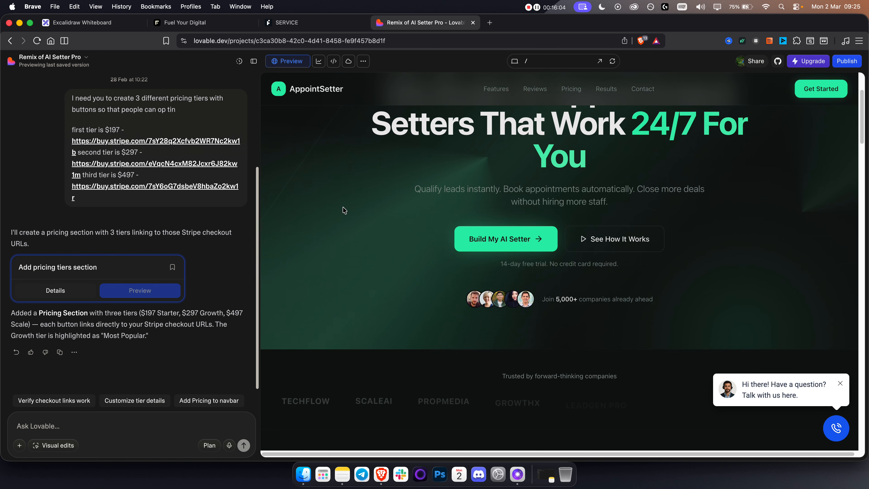
scroll(345, 209, "down", 15)
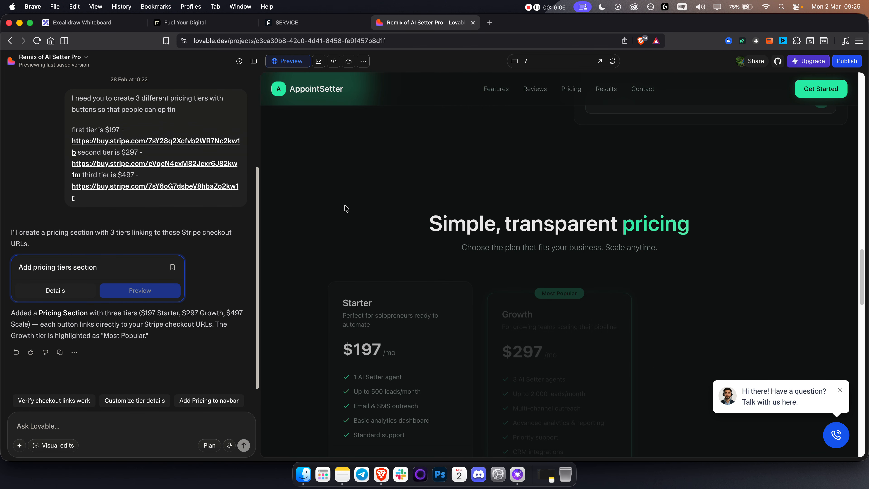
scroll(345, 209, "up", 8)
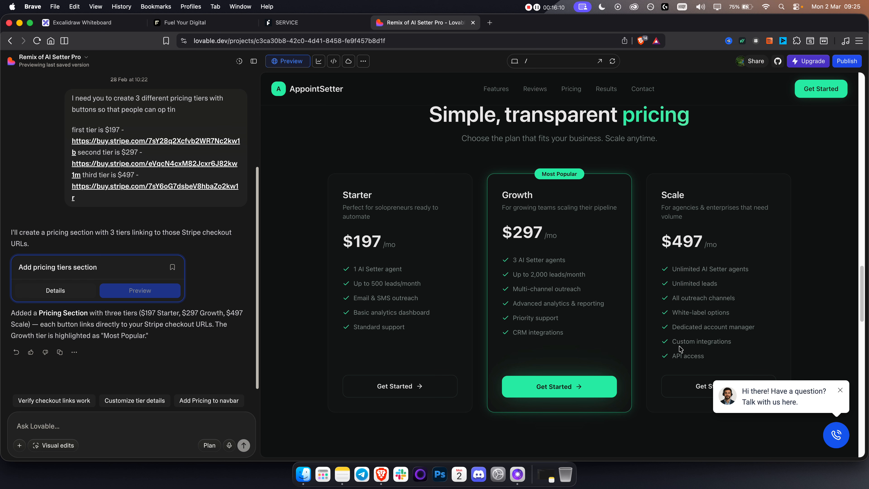
left_click(841, 392)
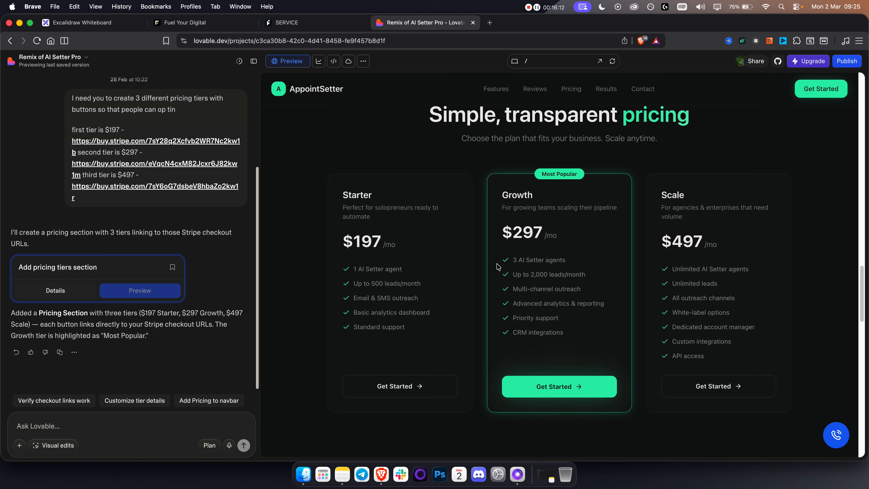
Compare the Starter tier's price and the first-tier payment link in the Lovable prompt with the Standard plan's monthly sale option.
left_click_drag(345, 241, 401, 242)
left_click(378, 242)
scroll(100, 190, "up", 2)
left_click_drag(71, 187, 125, 189)
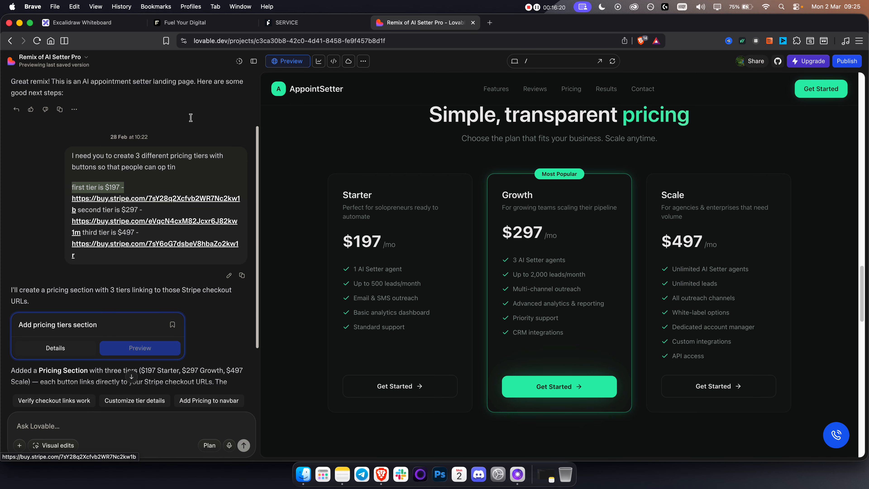
left_click(212, 27)
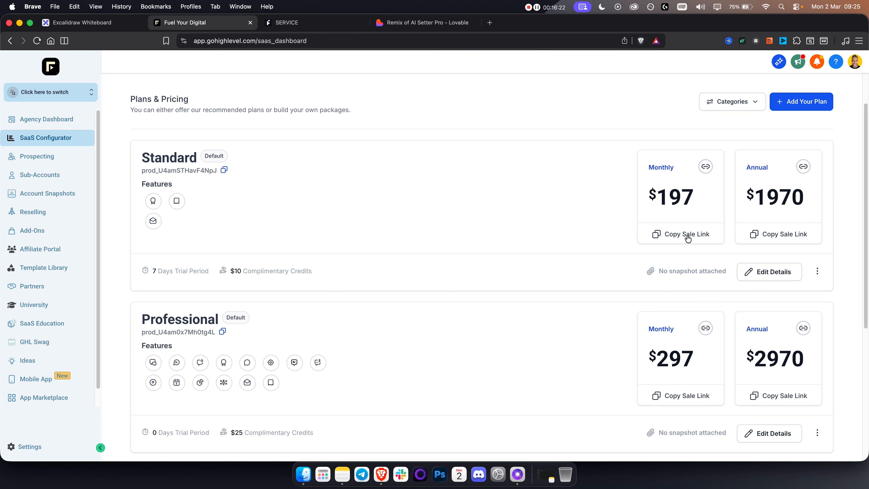
left_click(406, 26)
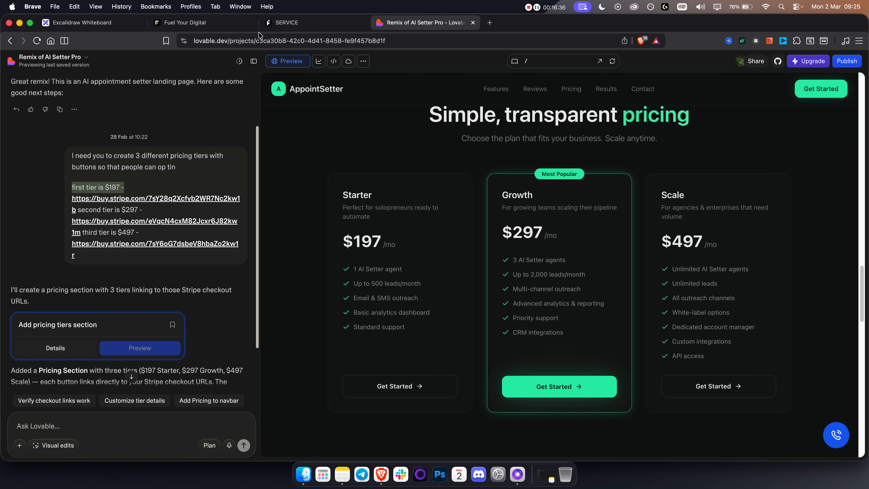
Close the Stripe checkout tab and return to the hero section of the AppointSetter landing page in Lovable.
left_click(305, 24)
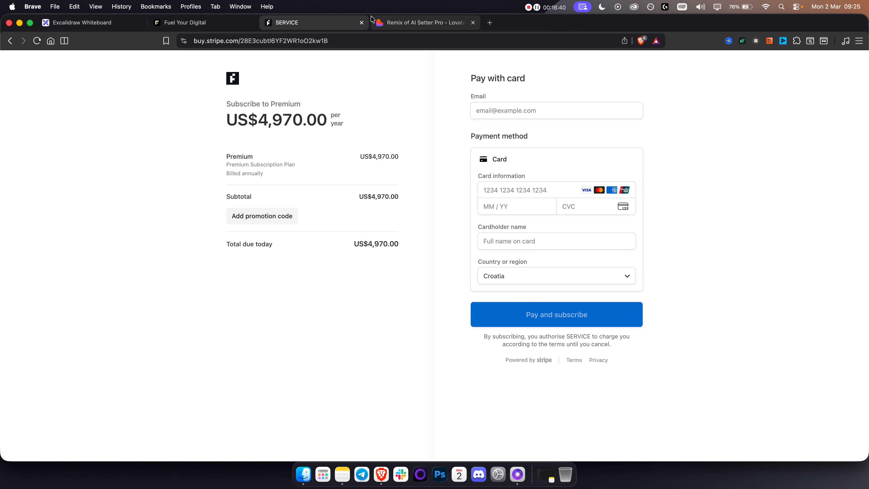
left_click(361, 23)
scroll(520, 187, "up", 15)
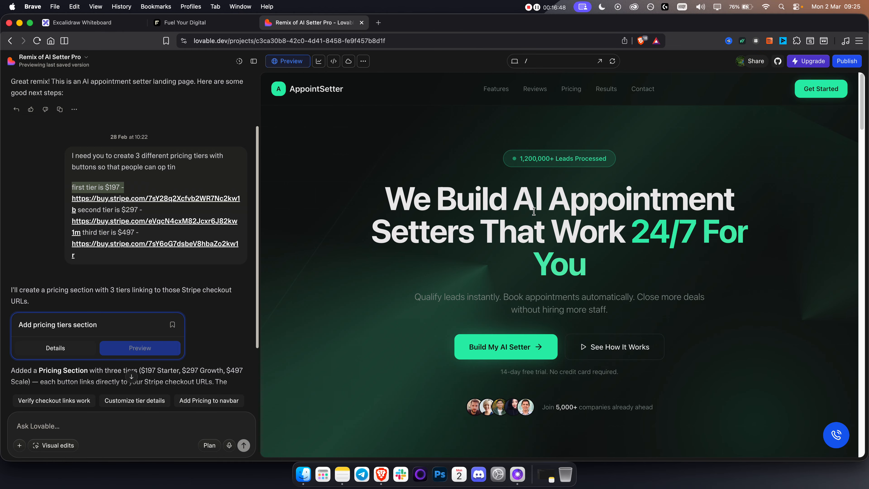
Review the Starter, Growth and Scale pricing tiers on the AppointSetter landing page.
scroll(534, 212, "down", 15)
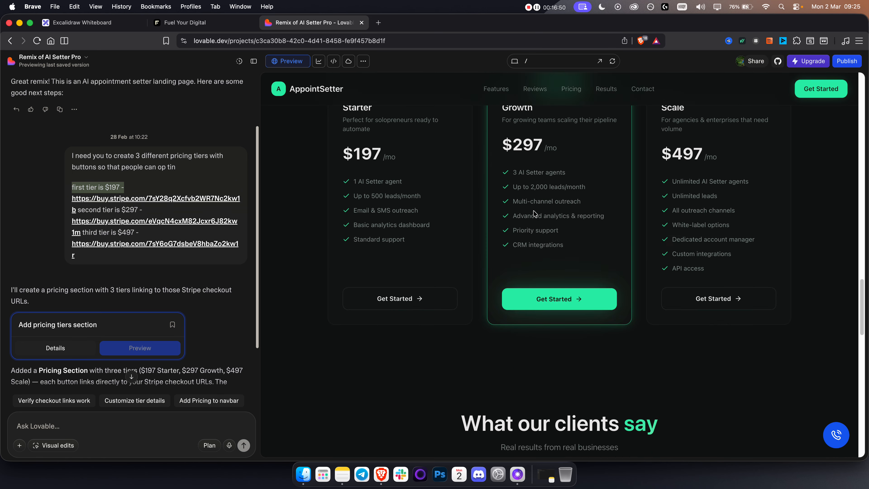
scroll(534, 213, "up", 2)
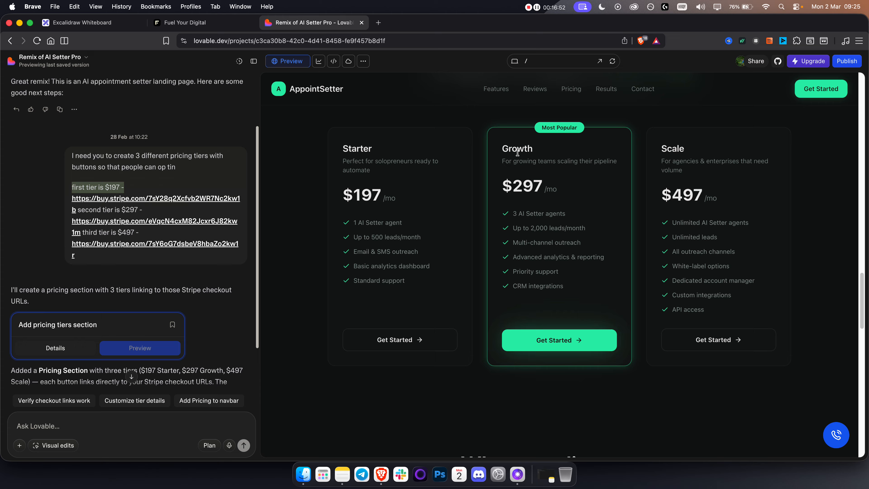
Switch to HighLevel, open the Standard plan's details for editing and return to the SaaS dashboard.
left_click(185, 24)
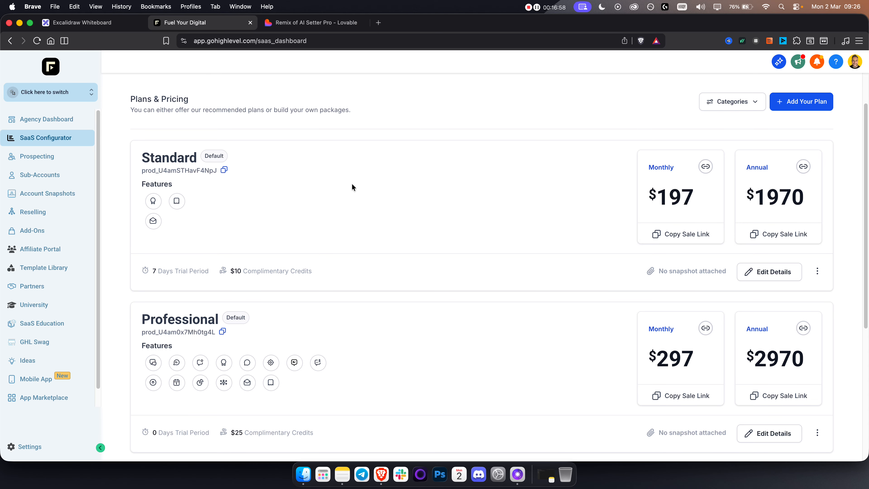
left_click(763, 274)
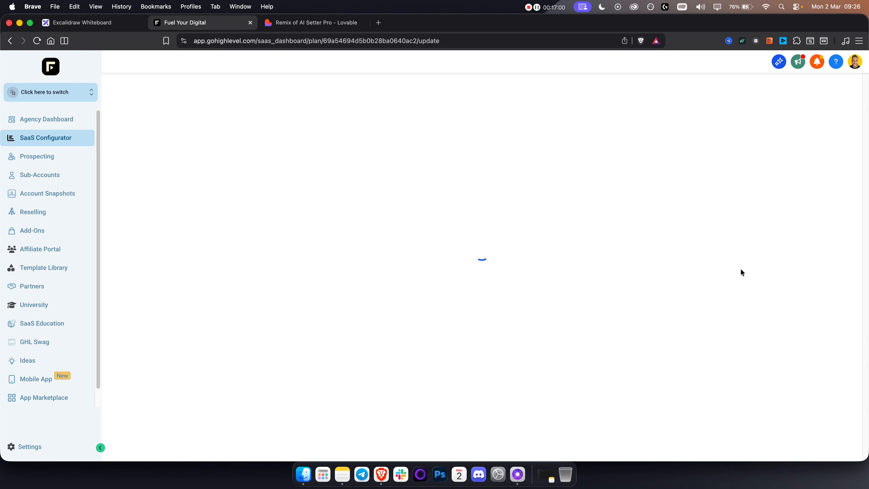
left_click(140, 93)
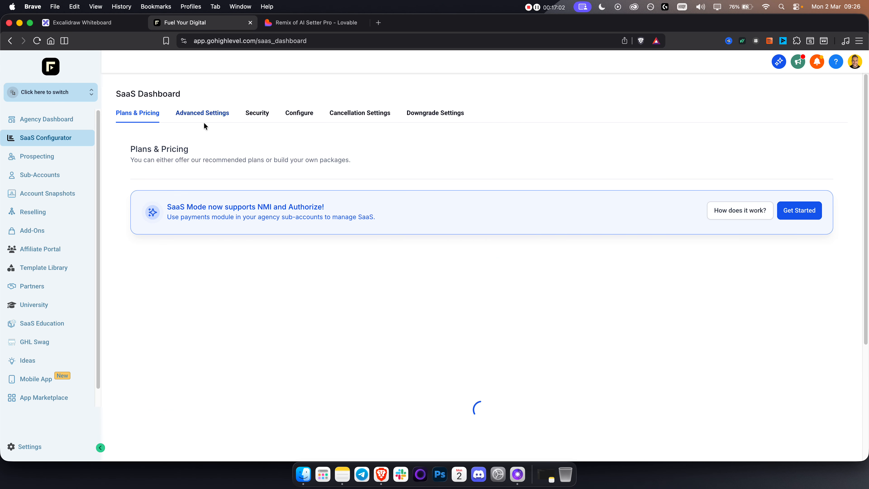
Inspect the welcome email template for new SaaS clients in the advanced settings, close it unchanged and return to the plans and pricing overview.
left_click(194, 113)
scroll(413, 368, "down", 3)
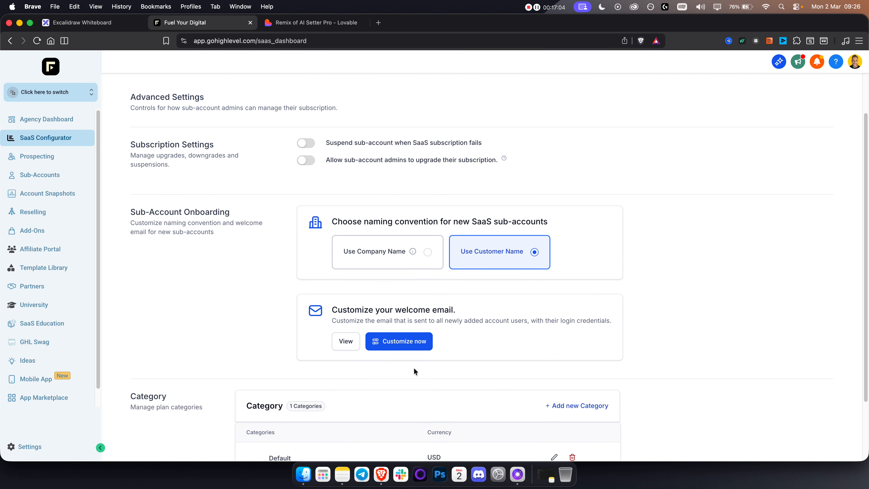
left_click(398, 327)
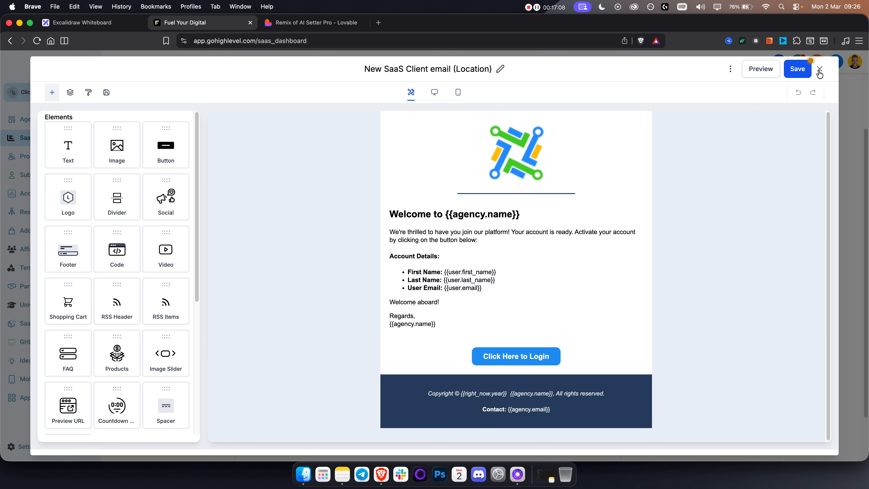
left_click(820, 68)
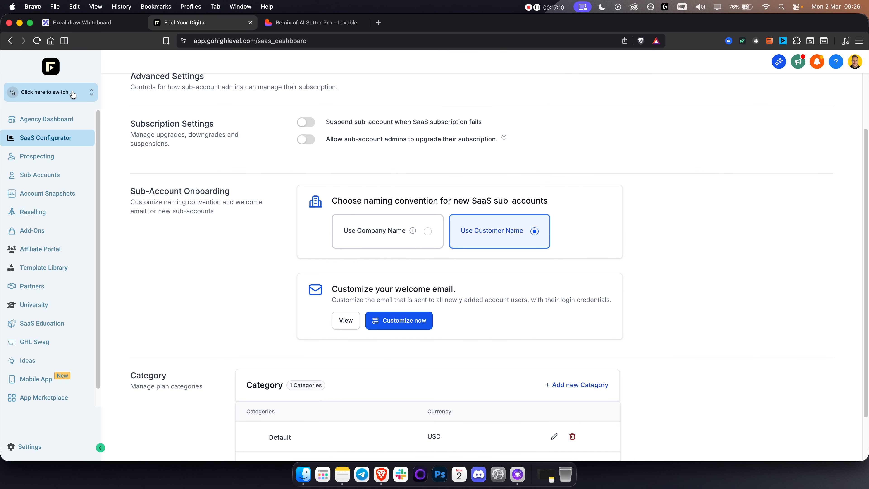
scroll(145, 187, "up", 3)
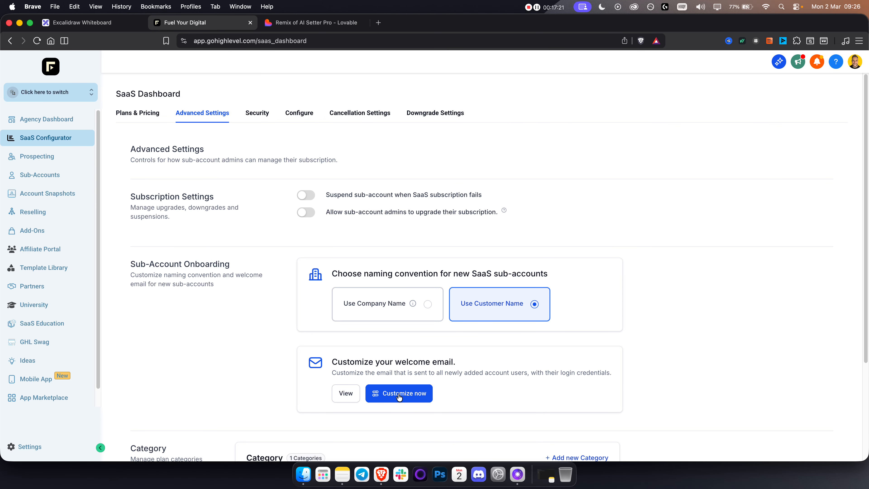
left_click(146, 115)
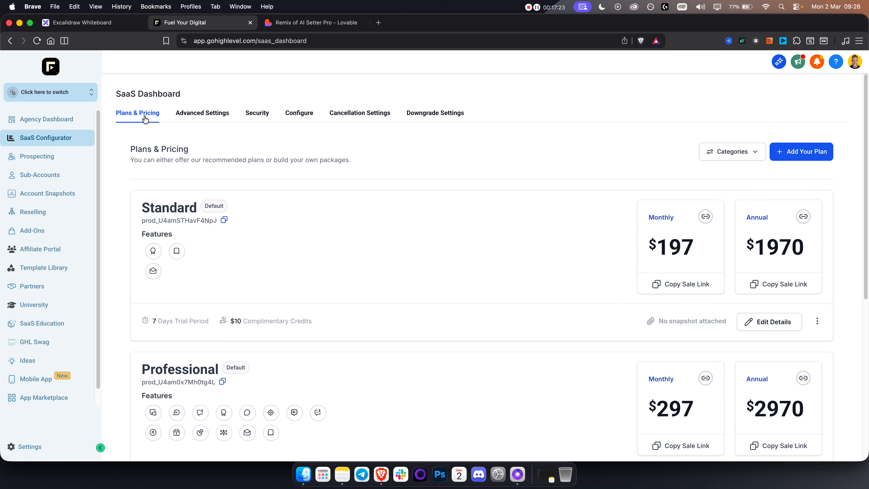